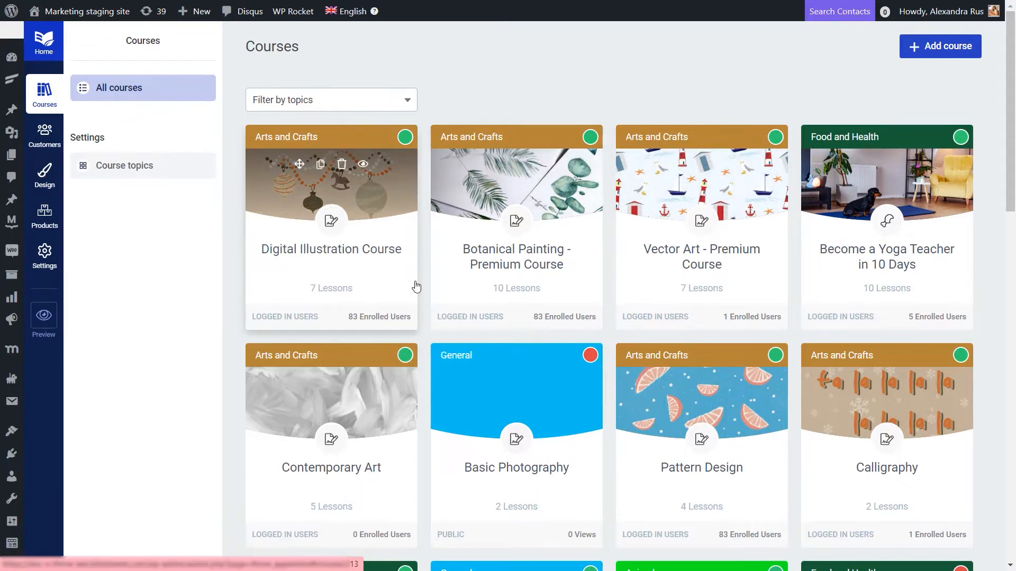
- Open the Digital Illustration Course and set its restriction label to Subscribers Only
left_click(367, 268)
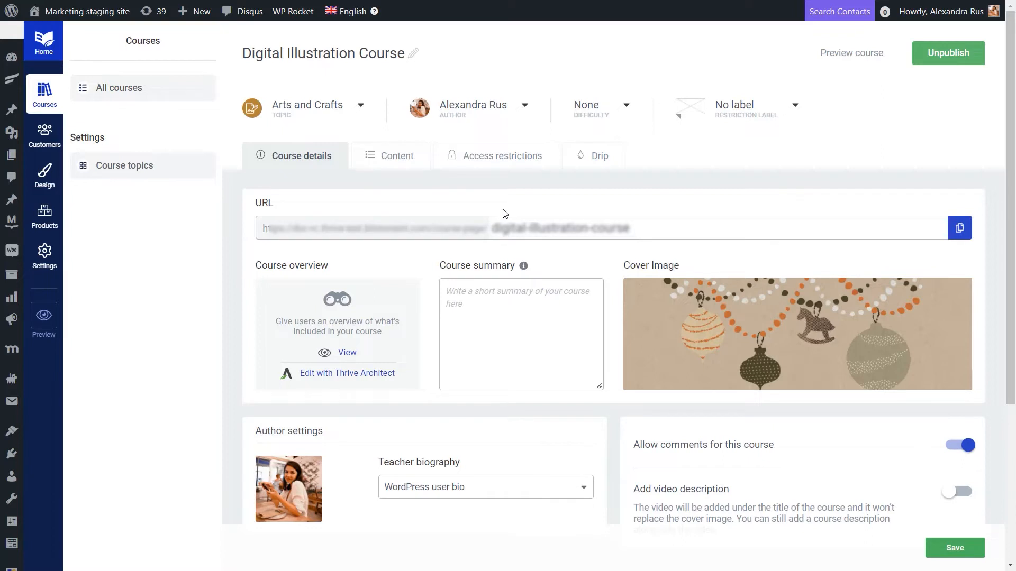
left_click(786, 118)
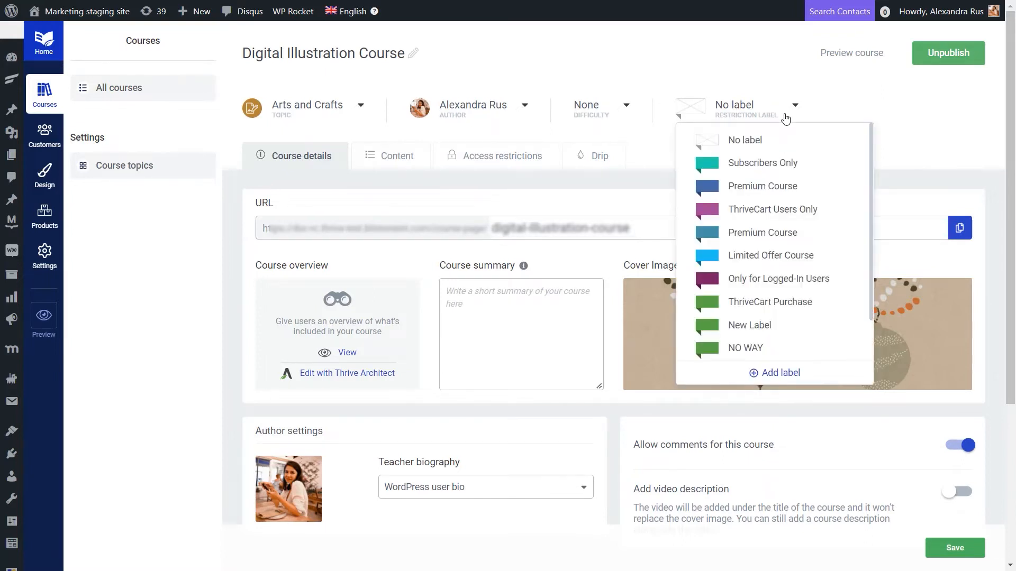
left_click(762, 164)
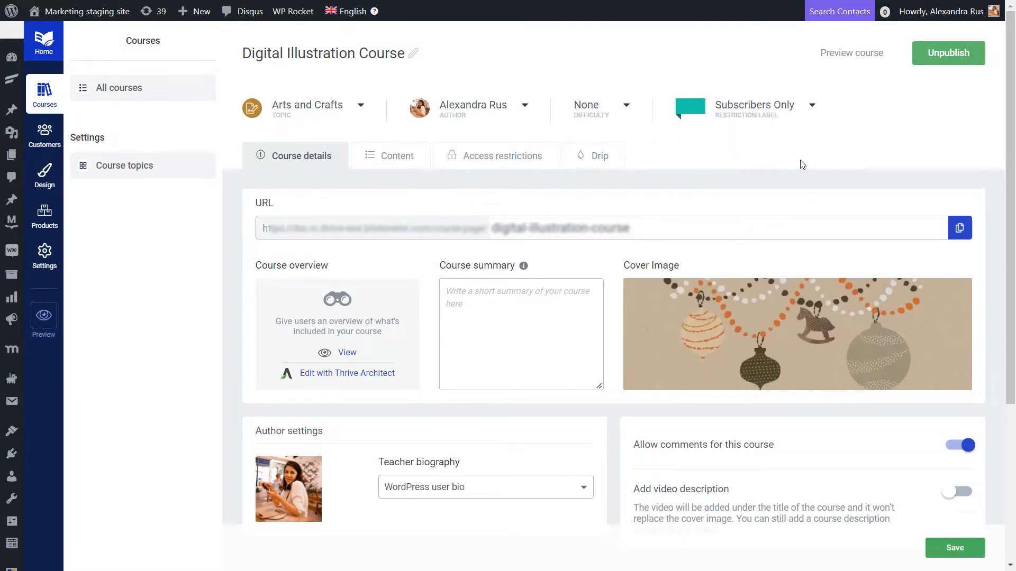
- Create a drip campaign from the Evergreen repeating template, named "Evergreen repeating" and triggered when the user starts the course
left_click(604, 169)
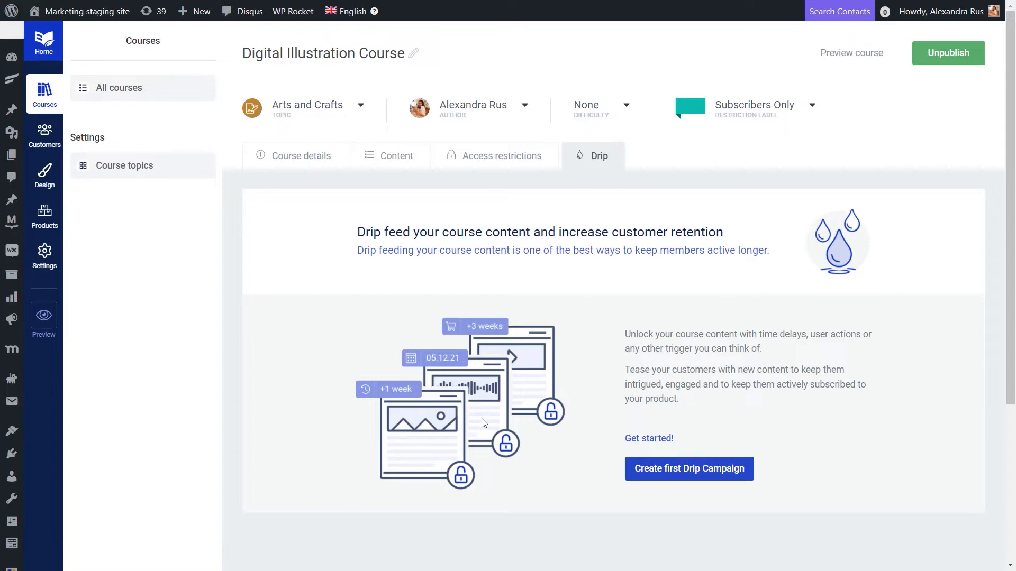
left_click(714, 469)
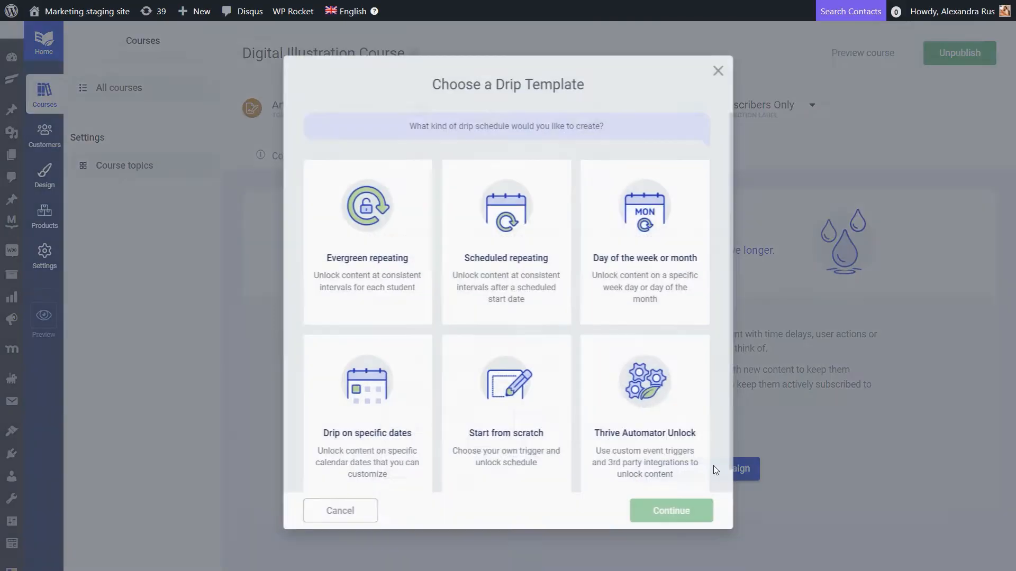
left_click(396, 262)
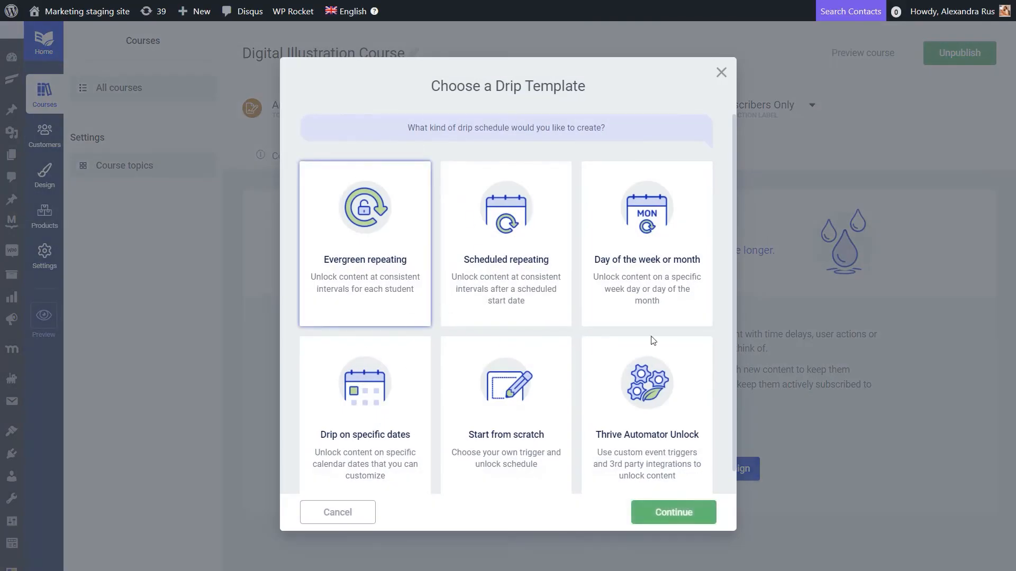
left_click(654, 506)
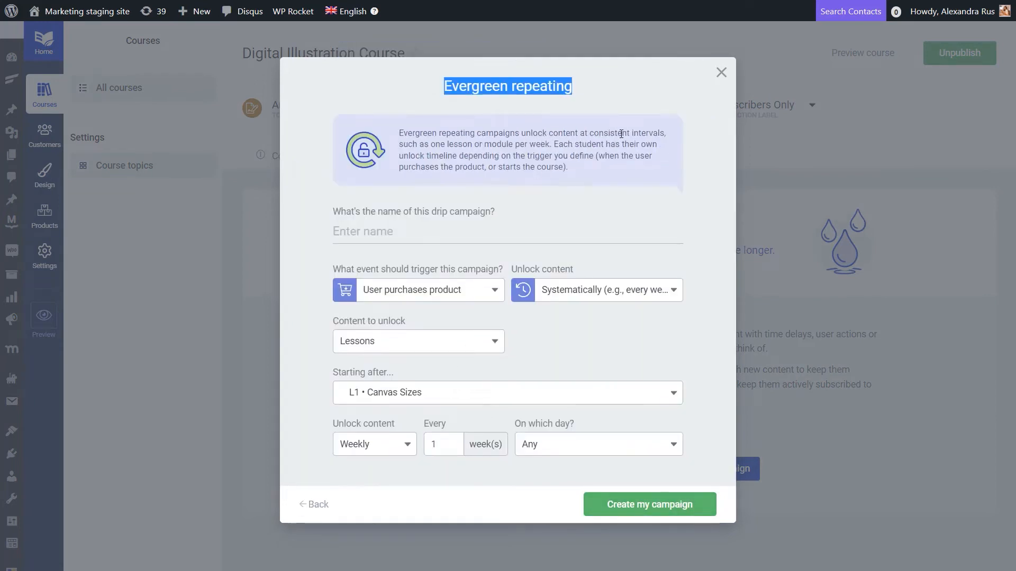
left_click(390, 234)
type("Evergreen repeating")
left_click(476, 290)
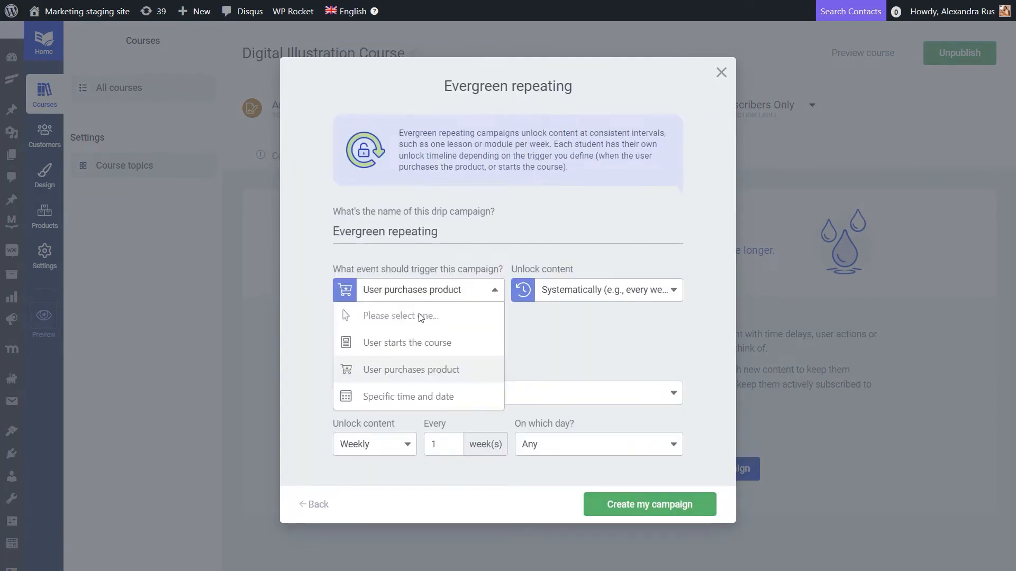
left_click(428, 347)
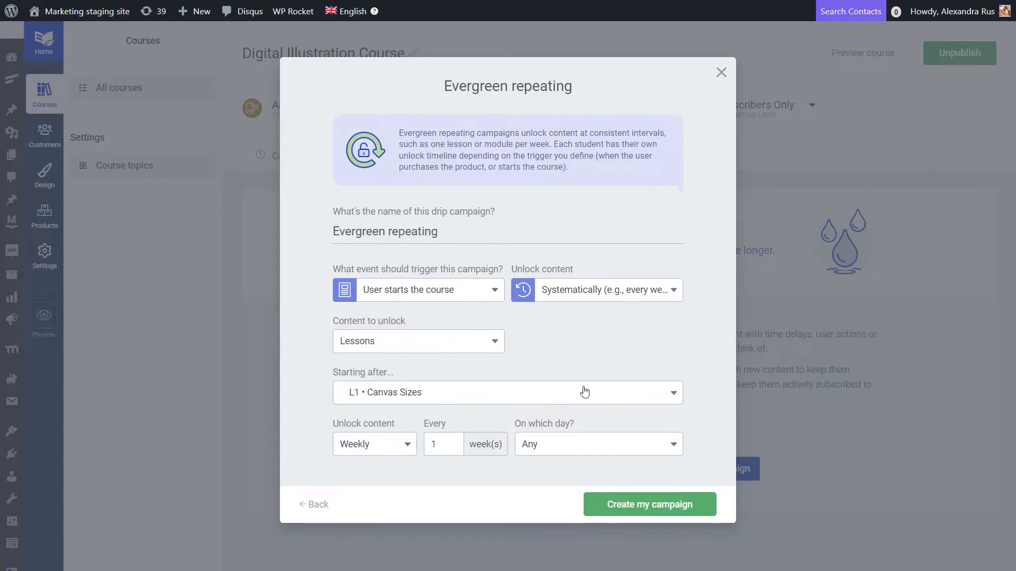
left_click(650, 509)
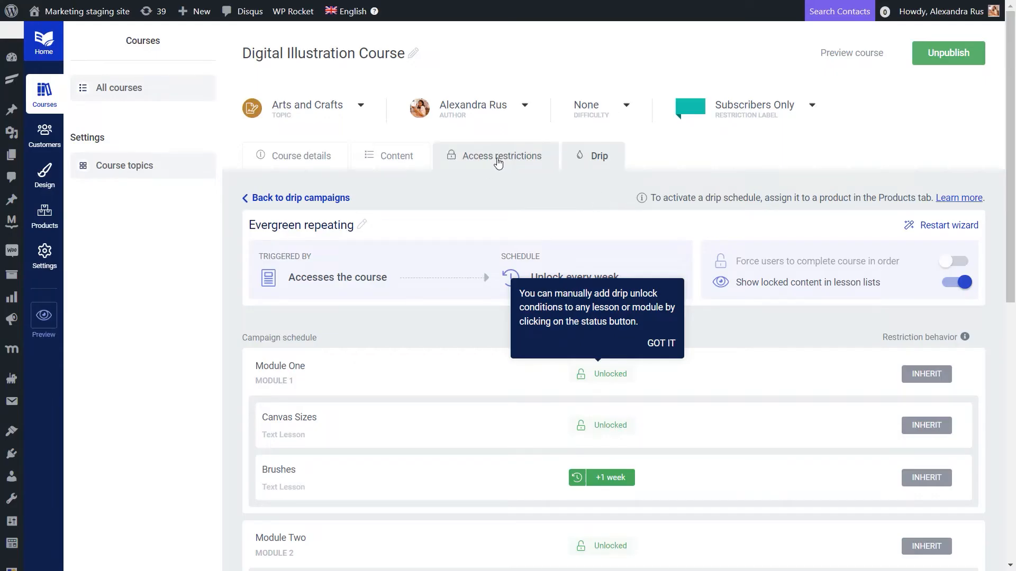
- Create a product based on the Digital Illustration Course from its access restrictions
left_click(497, 159)
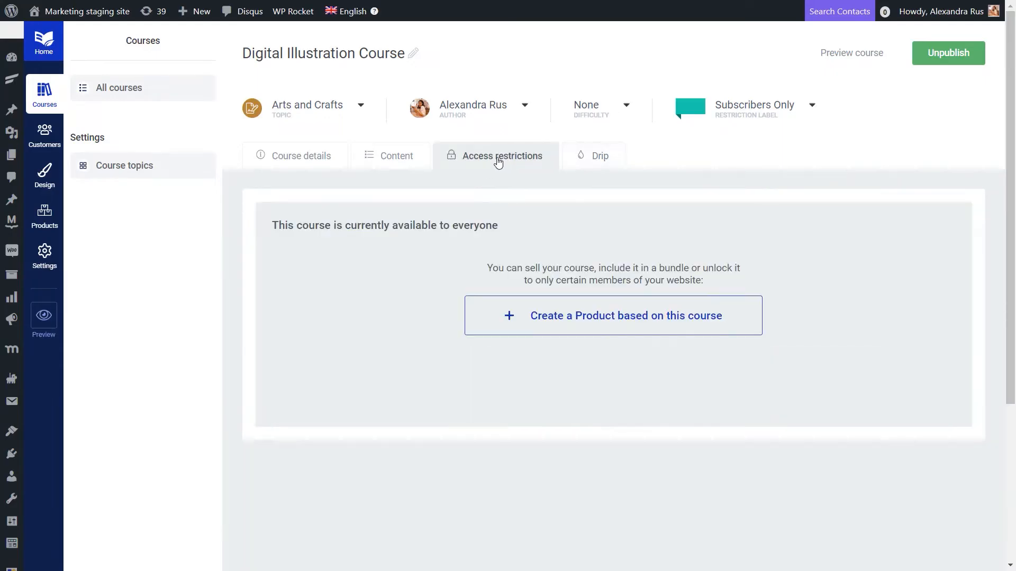
left_click(569, 325)
left_click(706, 327)
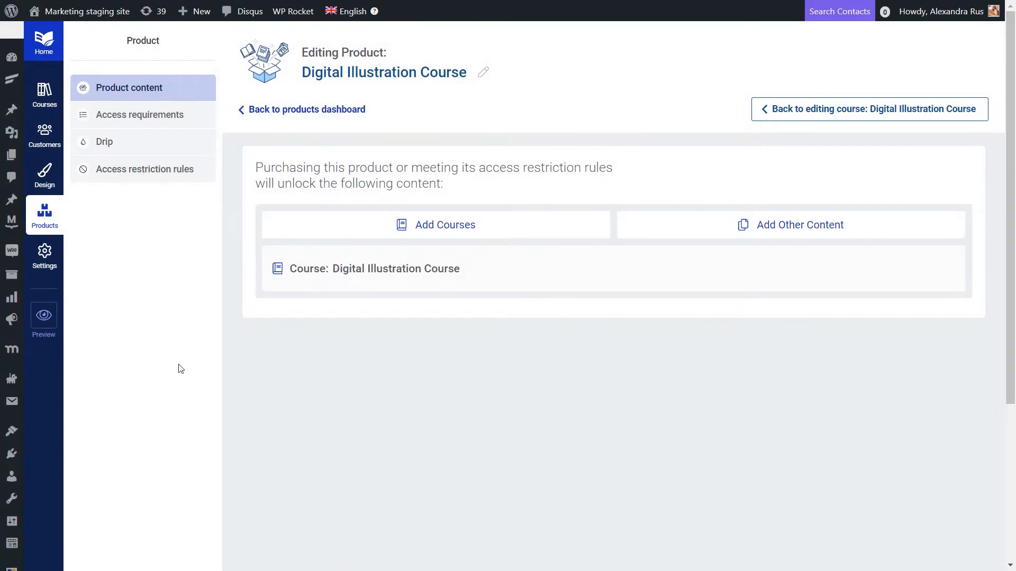
- Grant access to the product through the WordPress role Subscriber and save the access requirements
left_click(141, 127)
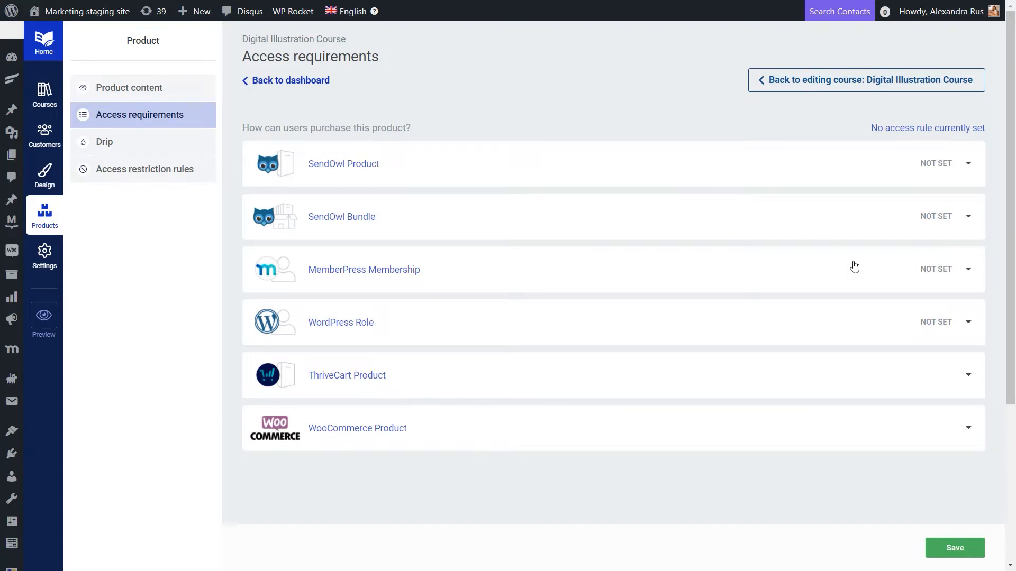
left_click(912, 332)
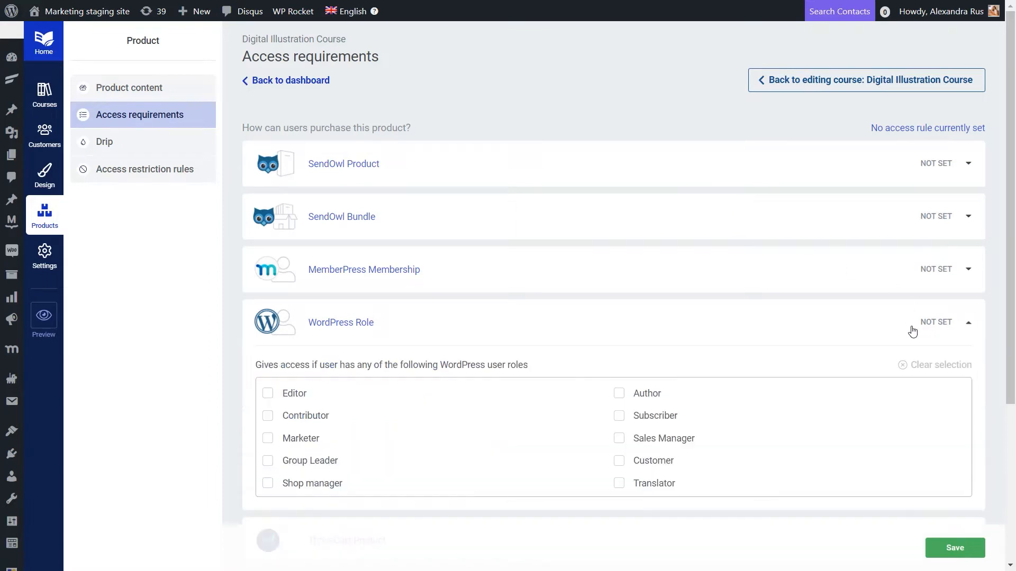
left_click(659, 419)
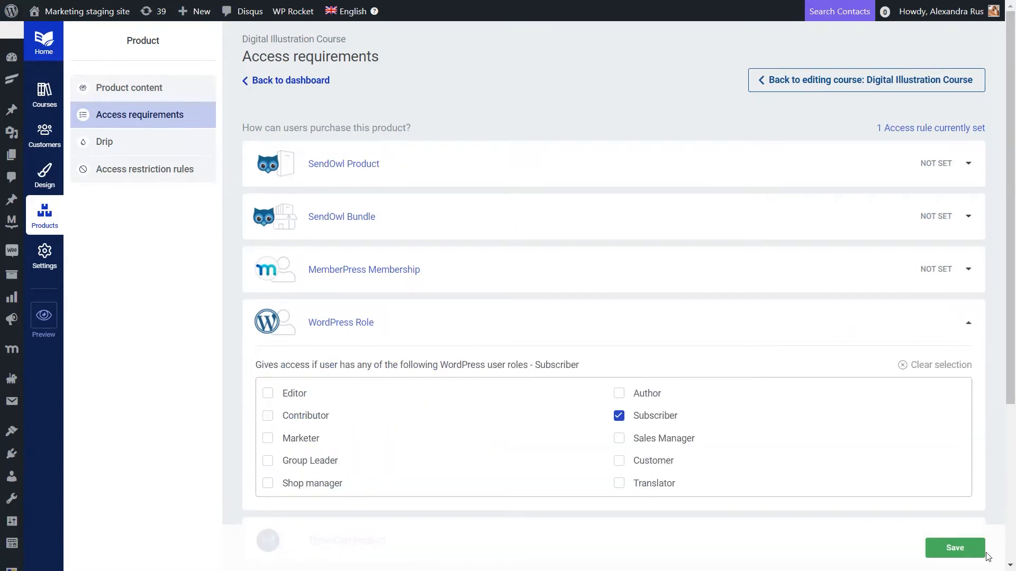
left_click(953, 548)
- Assign the Evergreen repeating drip feed schedule to the Digital Illustration Course in the product
left_click(185, 152)
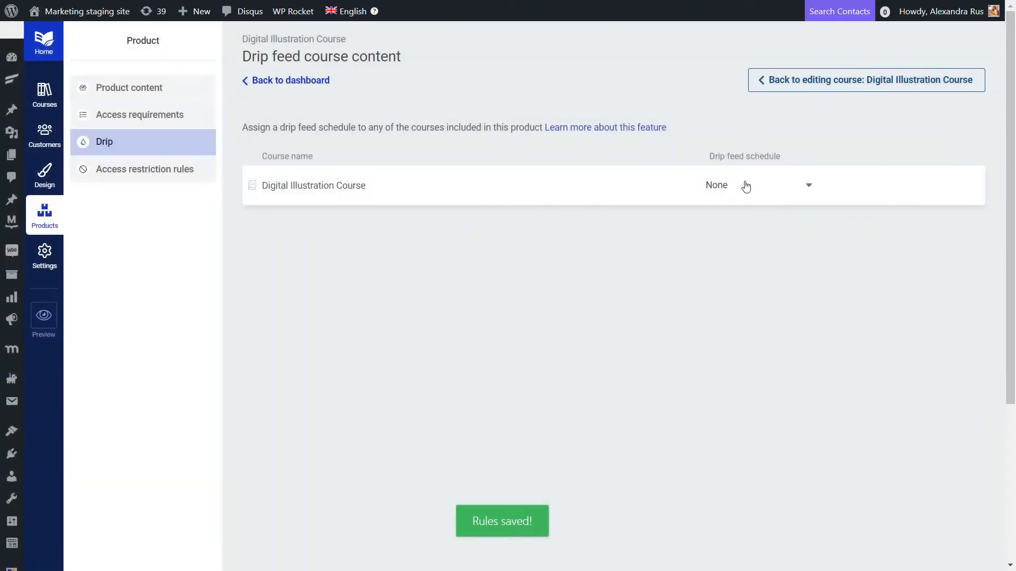
left_click(746, 186)
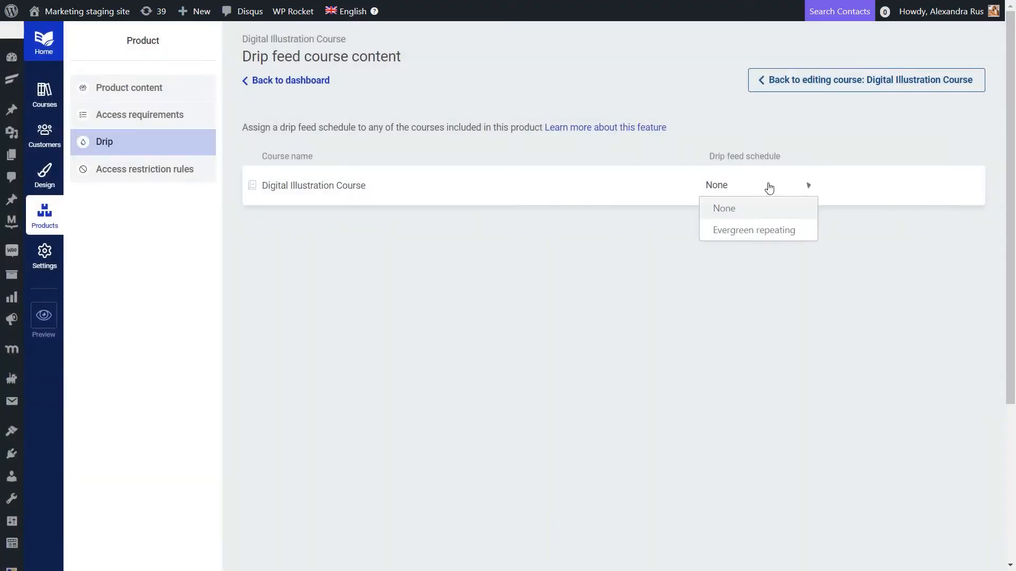
left_click(746, 231)
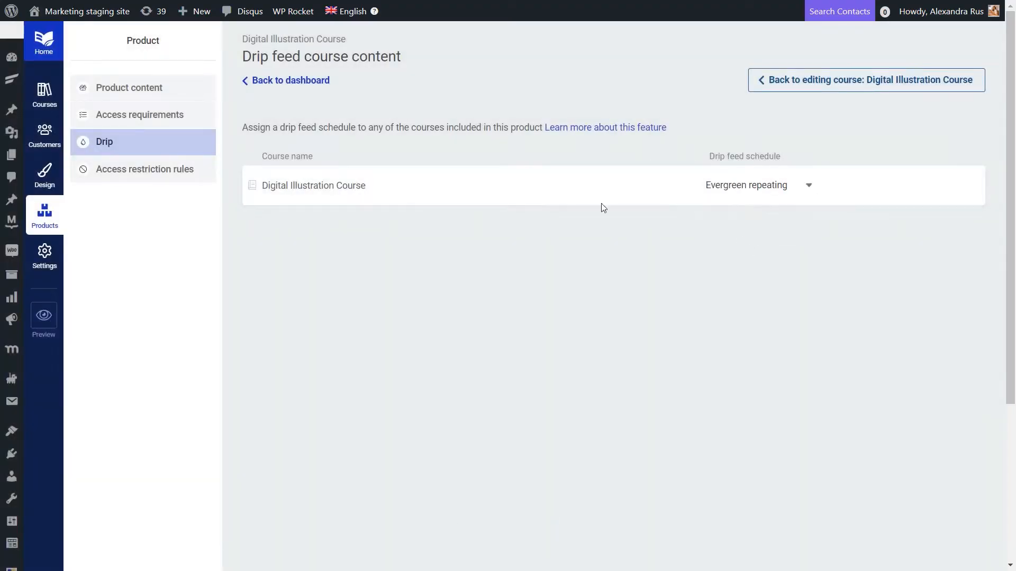
- Review the product's access restriction rules and the site-wide login and access restriction settings
left_click(157, 172)
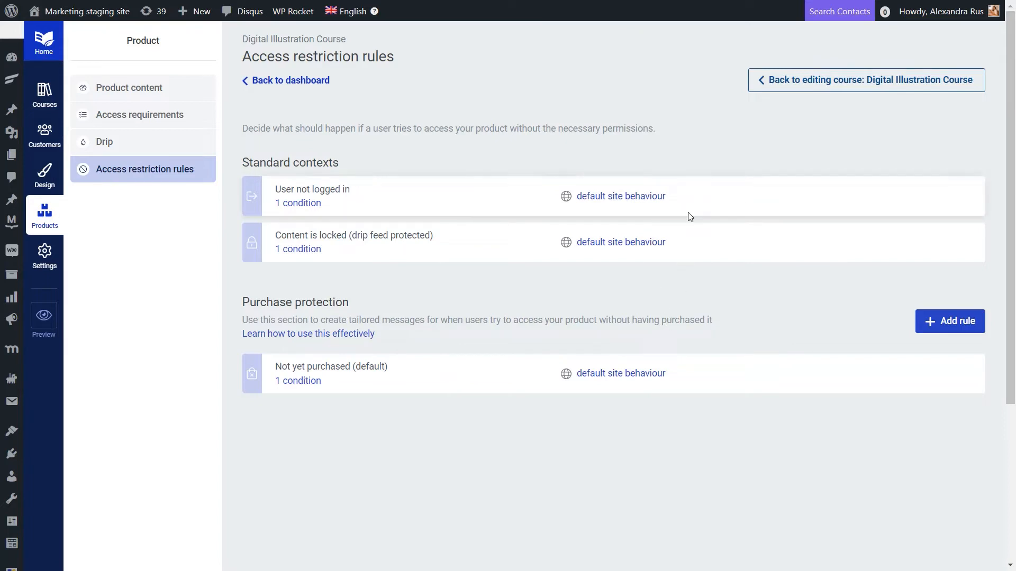
left_click(45, 254)
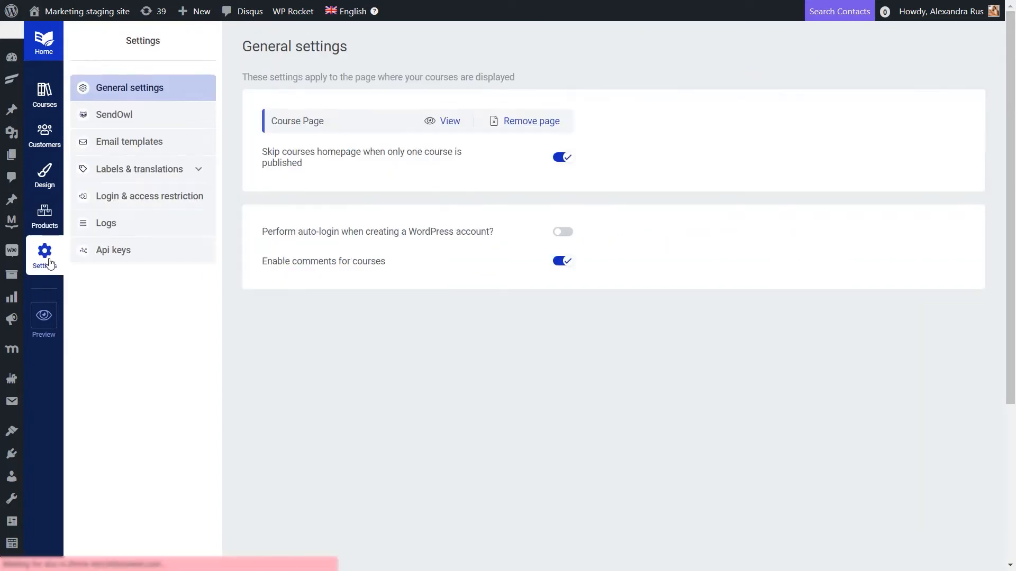
left_click(165, 192)
- In the Digital Illustration Course product, set the access rule for users not logged in to redirect to the login & registration page
left_click(48, 224)
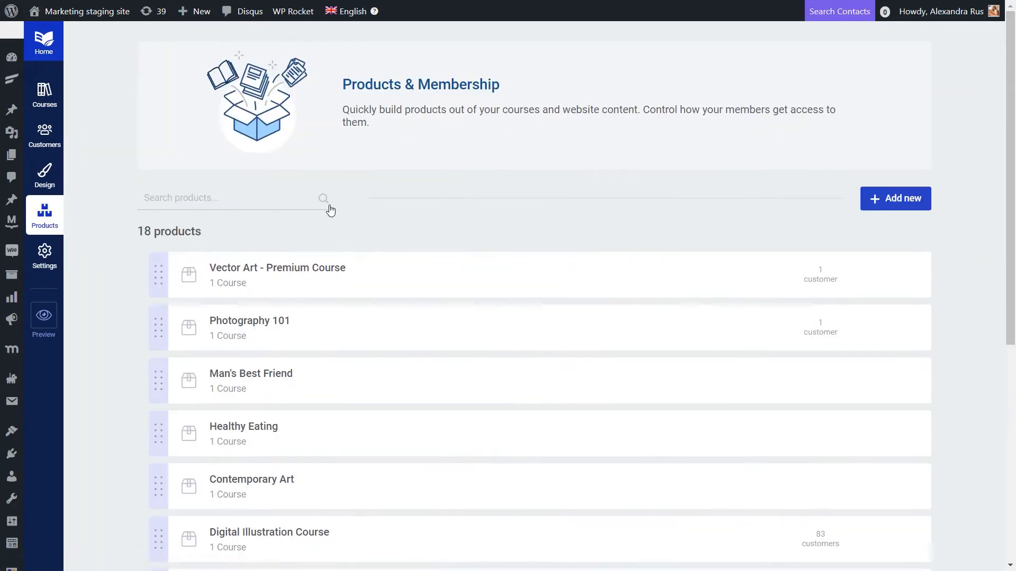
left_click(417, 534)
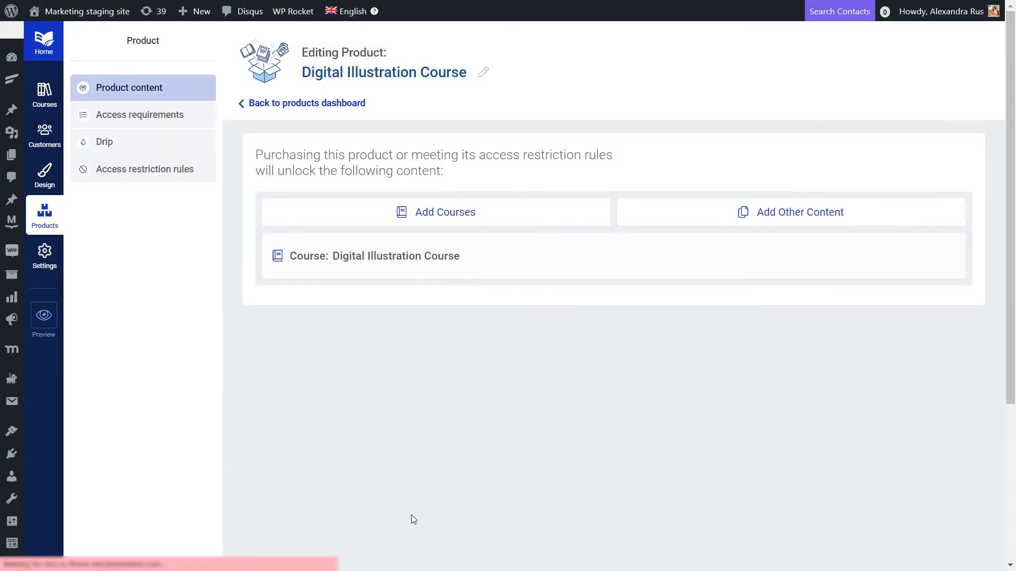
left_click(161, 183)
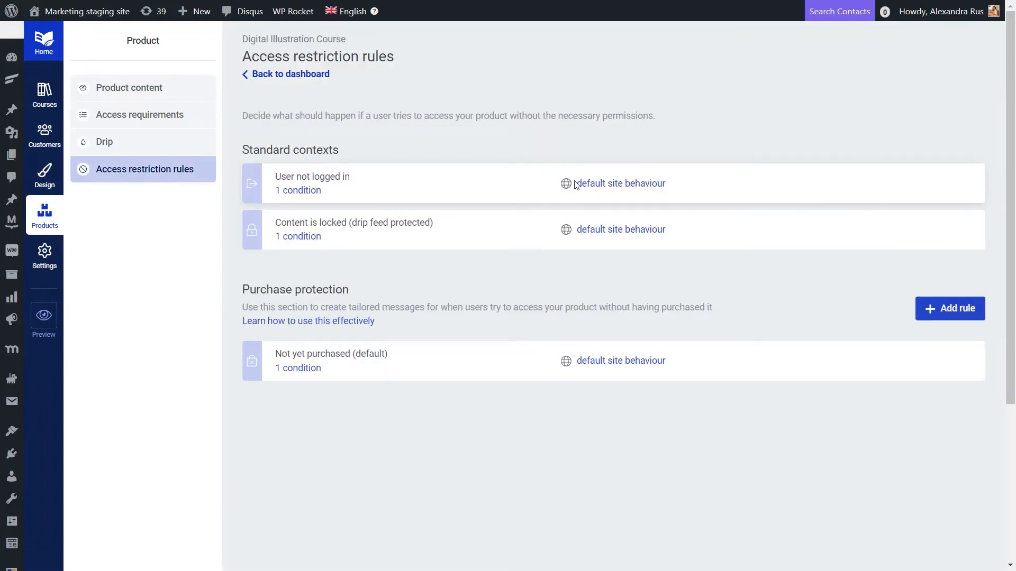
left_click(587, 184)
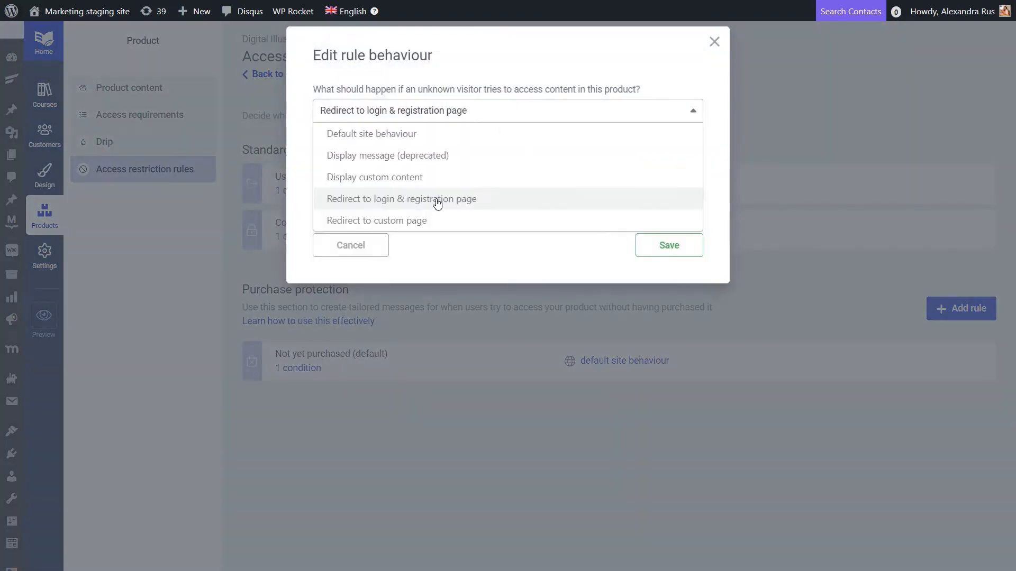
left_click(437, 204)
left_click(673, 247)
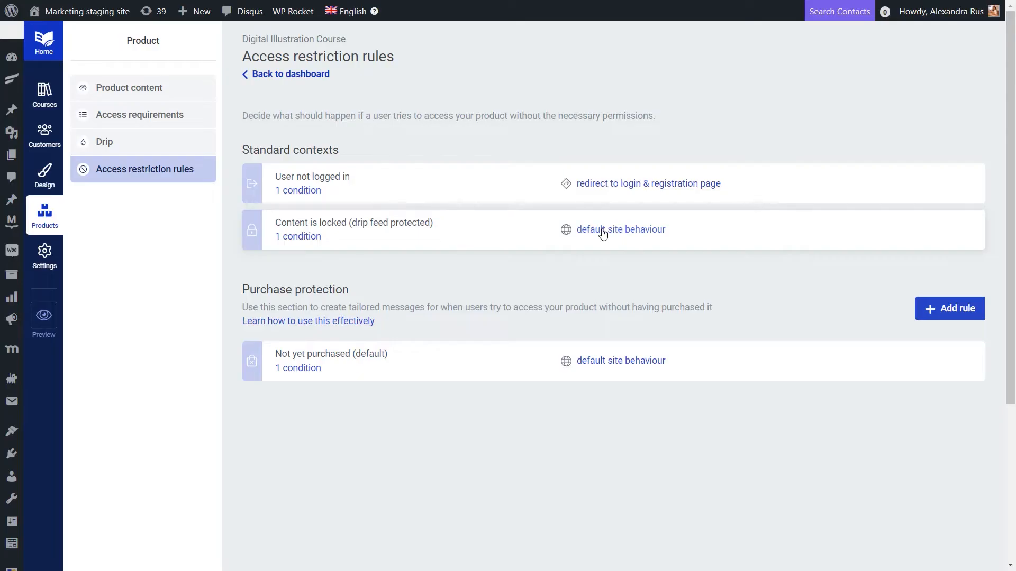
- Set the rule for drip-locked content to display custom content, preview the restricted content page, and save the rule
left_click(602, 232)
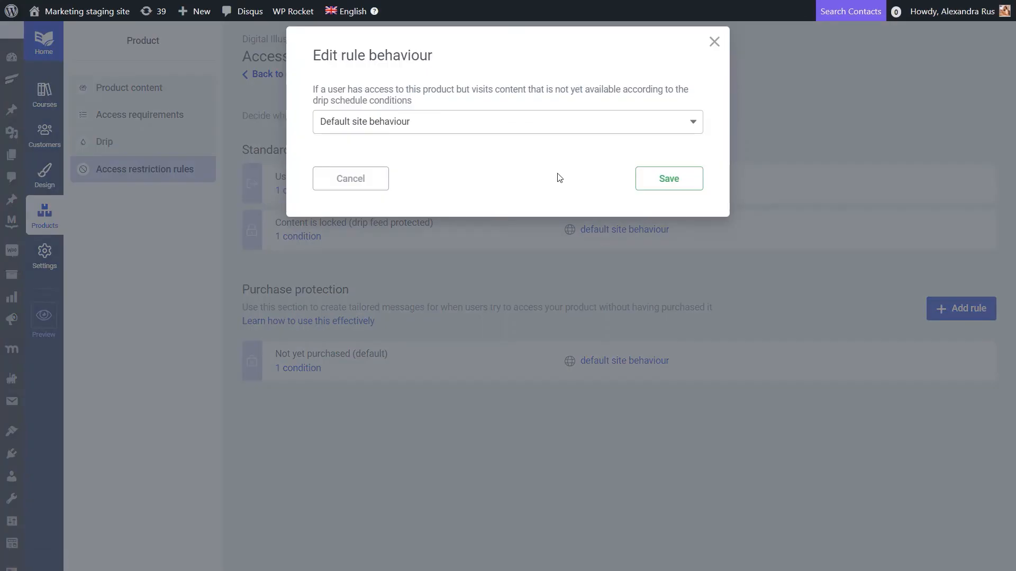
left_click(523, 125)
left_click(483, 170)
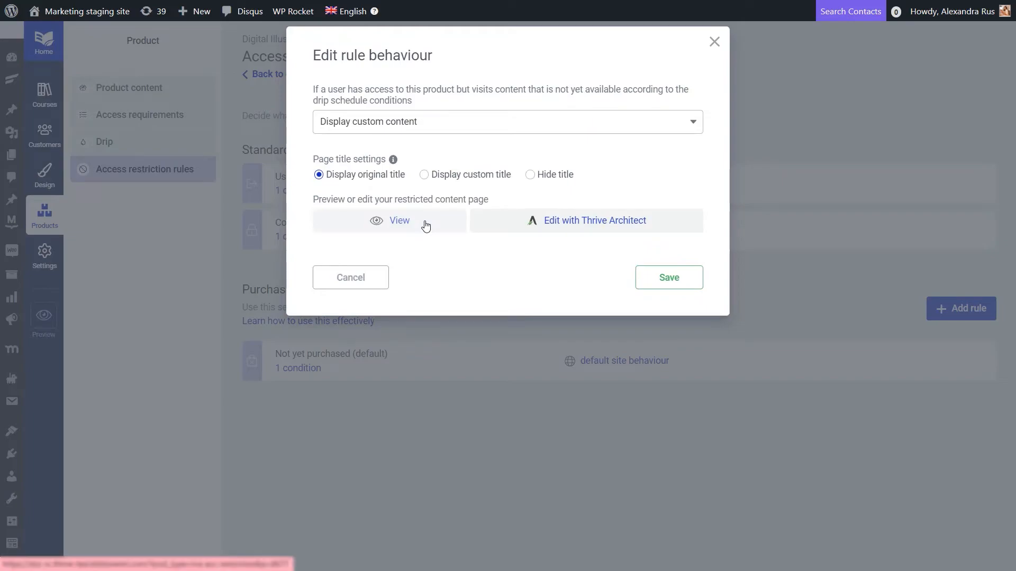
left_click(426, 226)
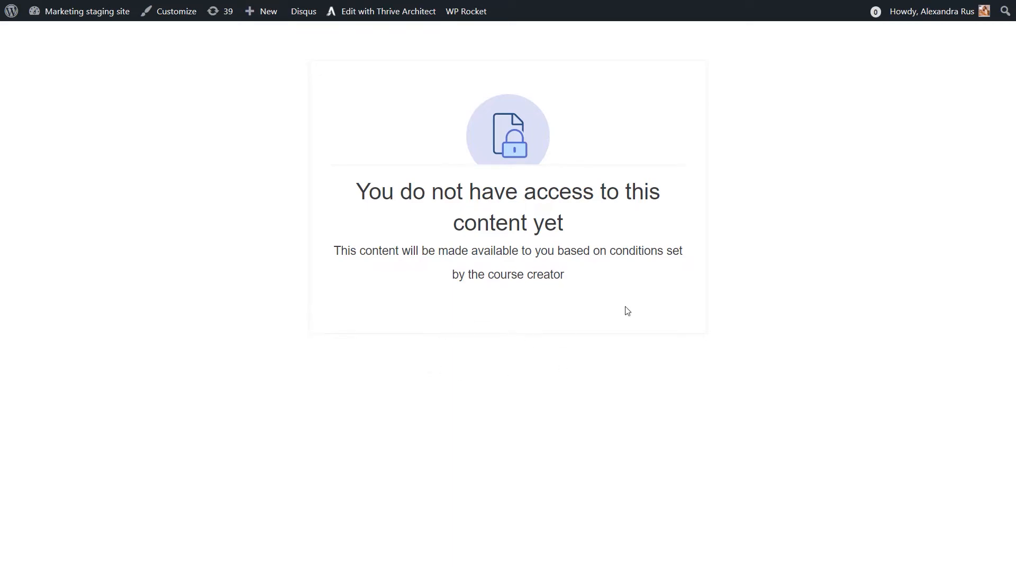
key("ctrl+w")
left_click(656, 285)
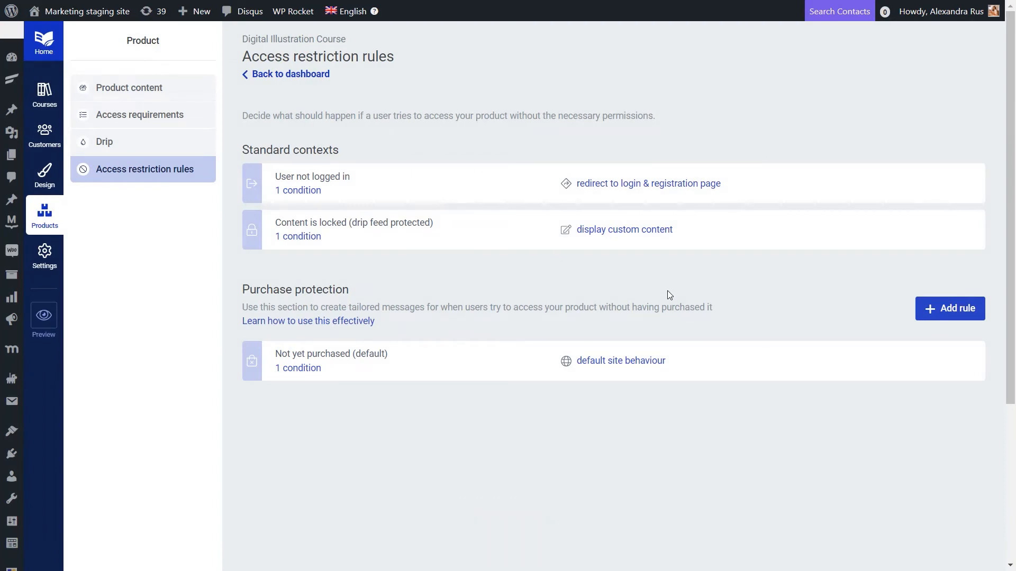
- Open the Botanical Painting - Premium Course and set its restriction label to the blue Premium Course label
left_click(45, 94)
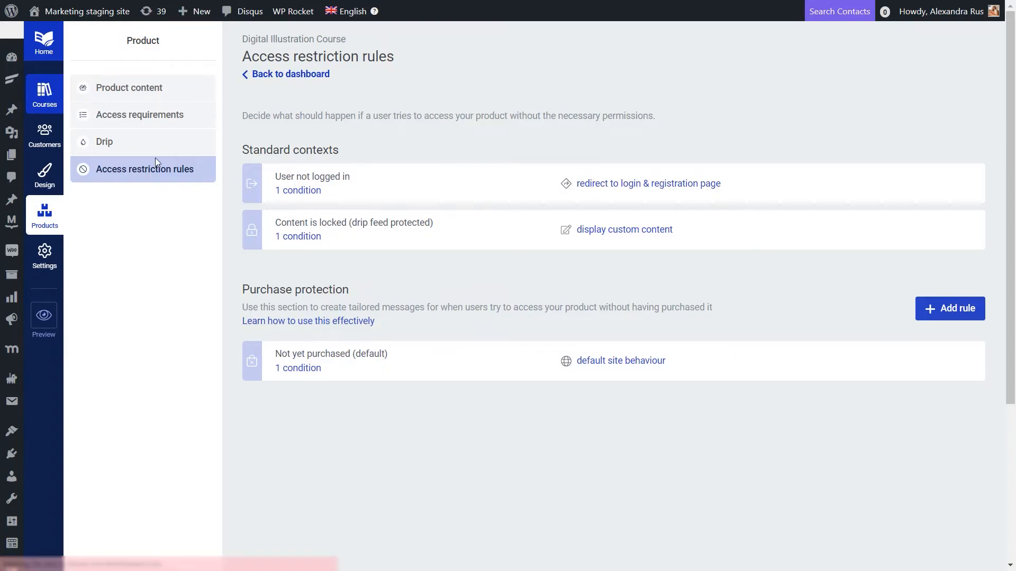
left_click(544, 265)
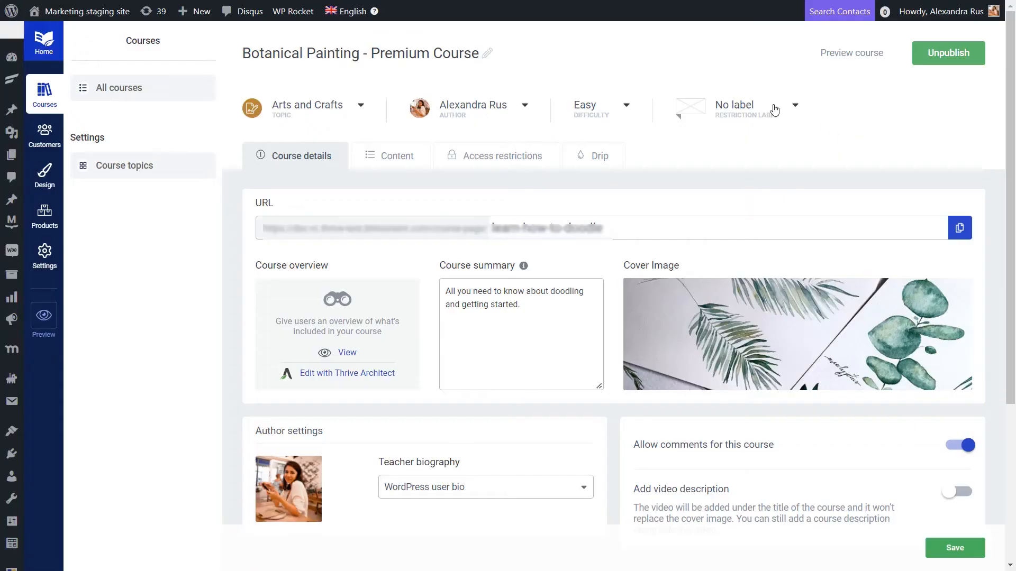
left_click(790, 108)
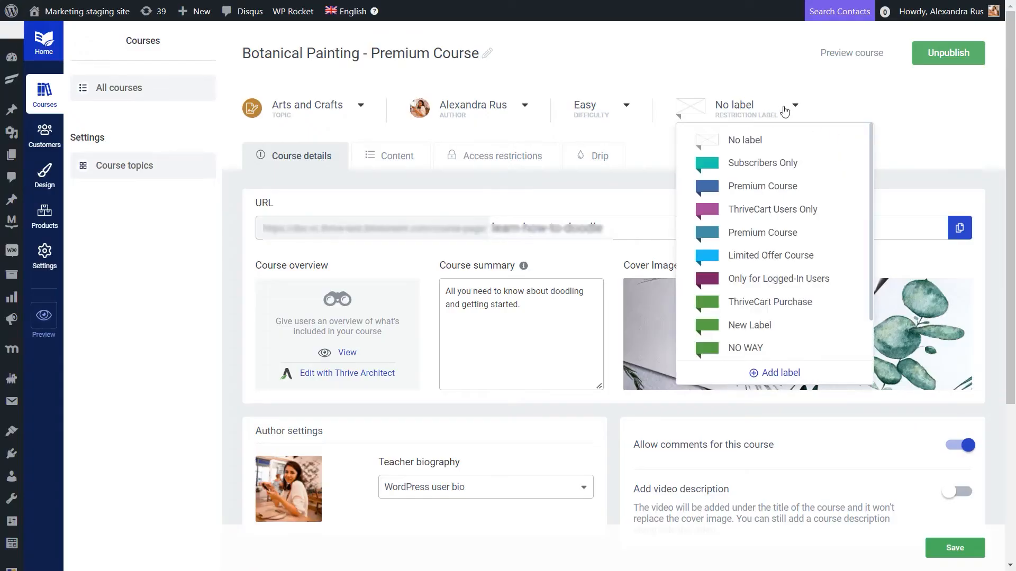
left_click(763, 191)
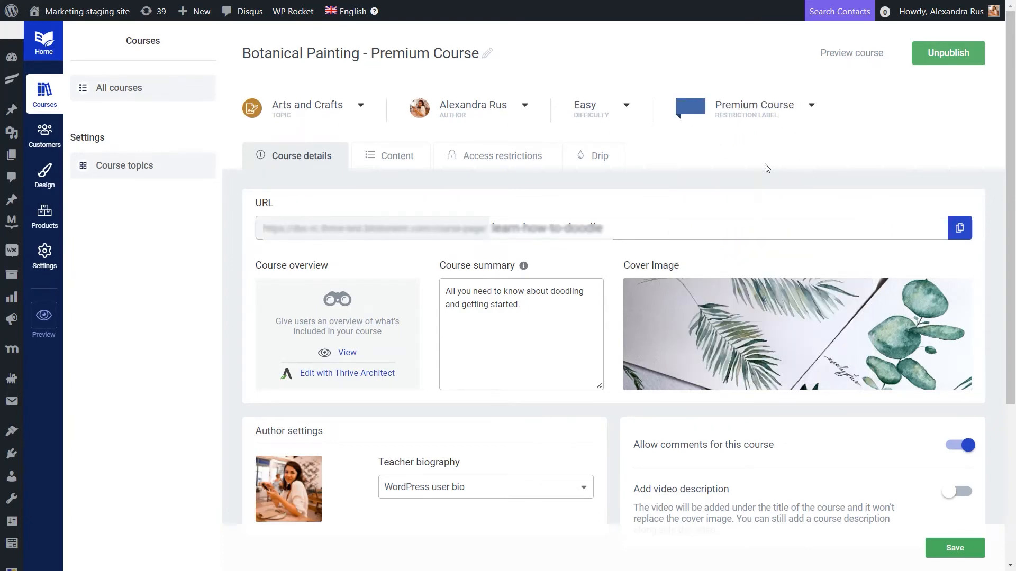
- Create an Evergreen repeating drip campaign named "Evergreen repeating premium" for the premium course, triggered by product purchase and unlocking lessons every week
left_click(593, 161)
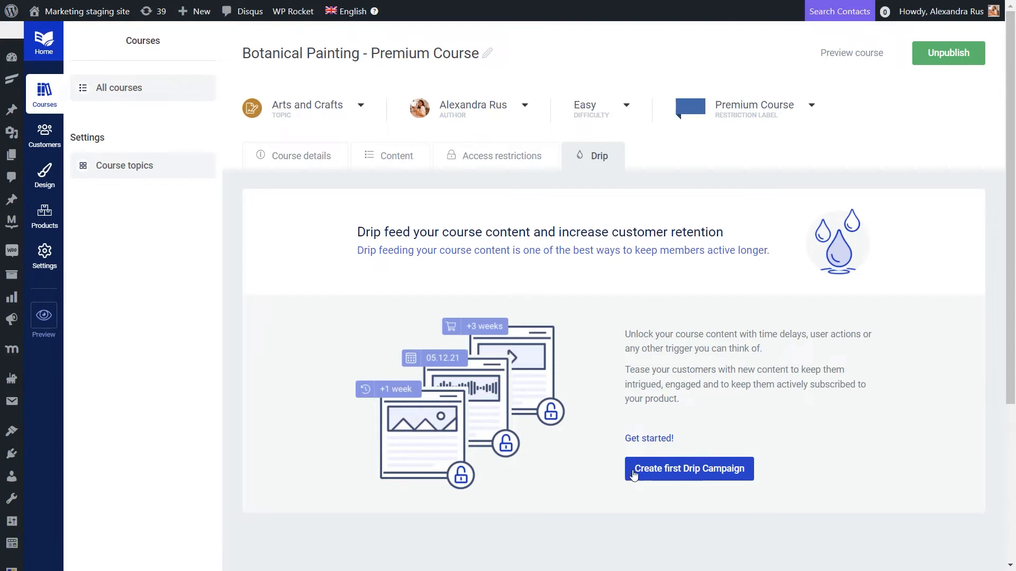
left_click(643, 470)
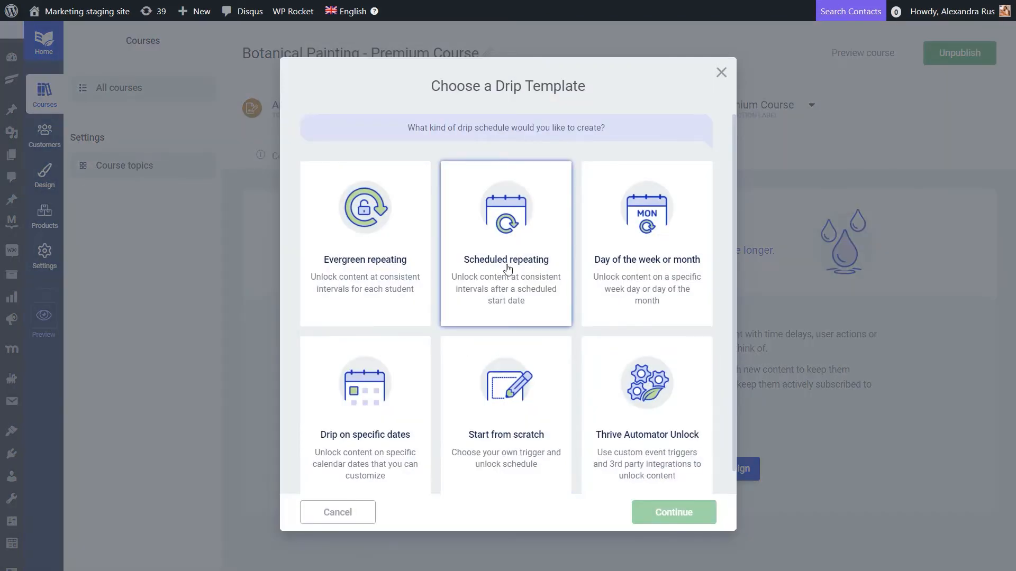
left_click(397, 229)
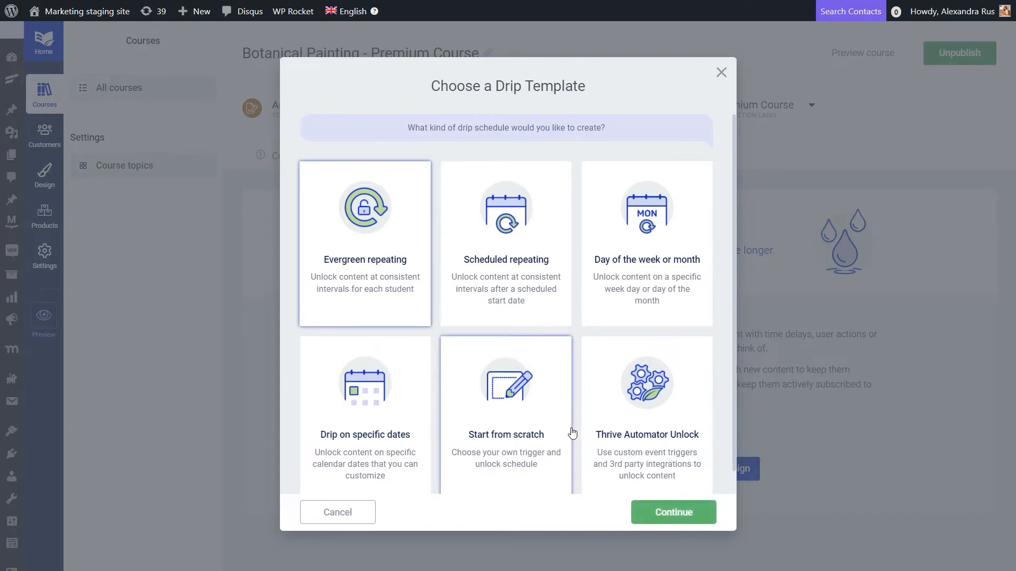
left_click(663, 523)
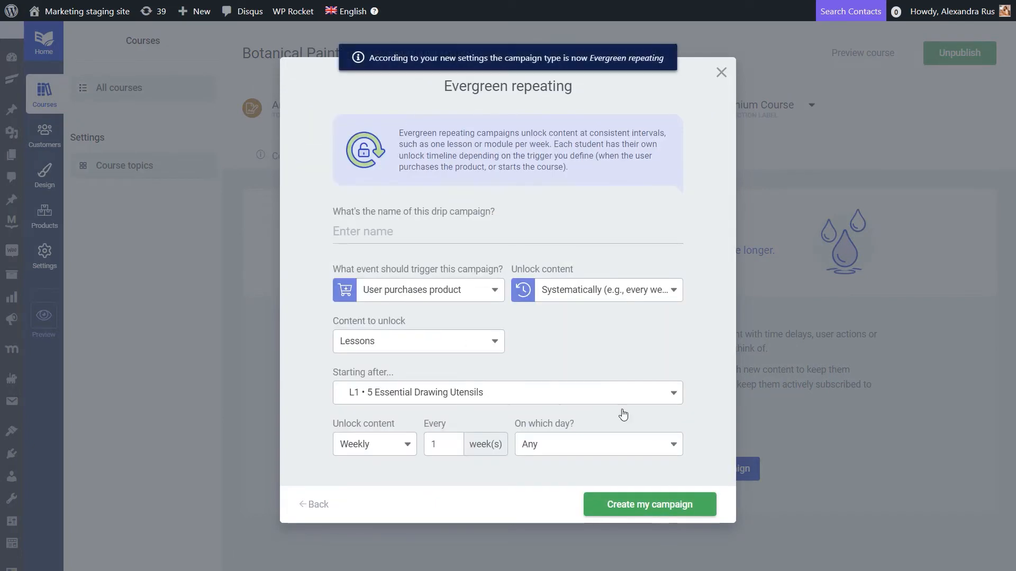
left_click(422, 231)
type("Evergreen repeating premium")
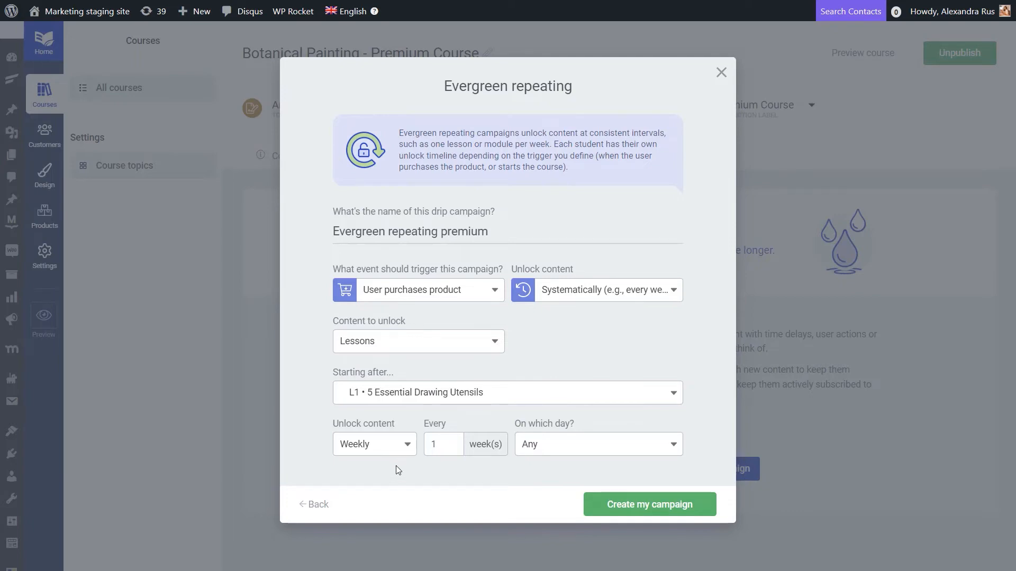
left_click(655, 502)
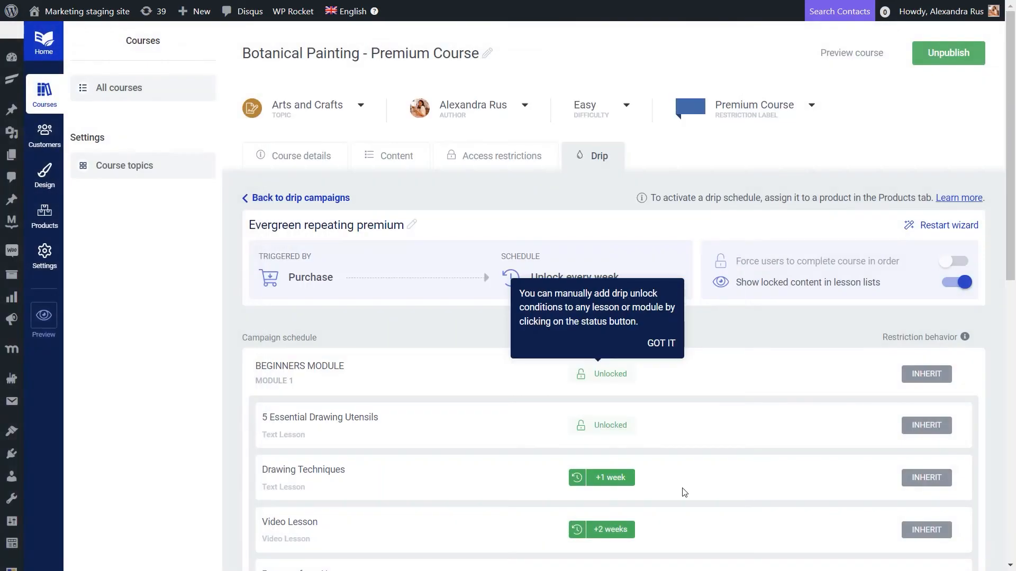
- Add a Thrive Automator action as the unlock condition for the "5 Essential Drawing Utensils" lesson and save it
scroll(745, 434, "down", 3)
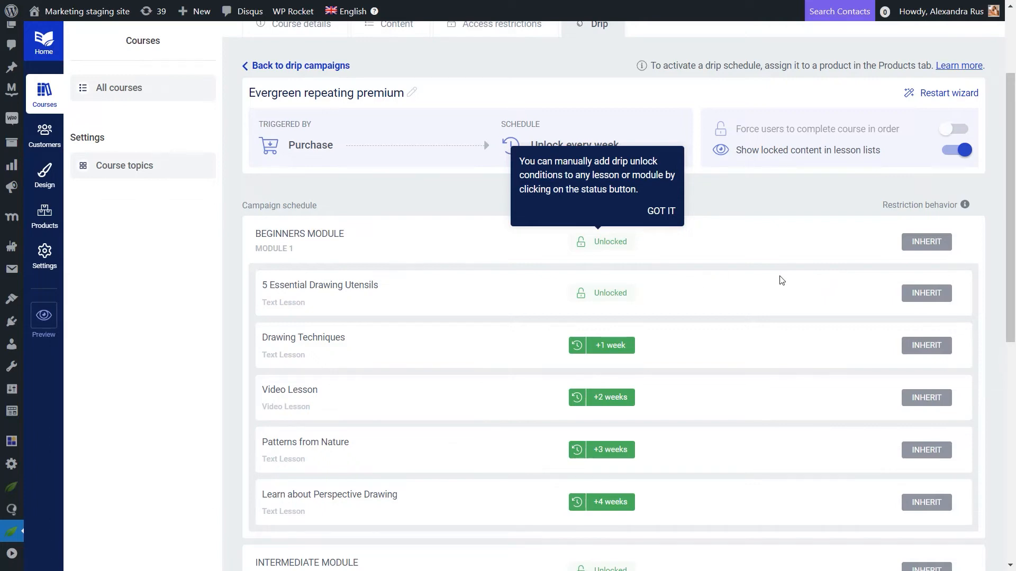
left_click(631, 303)
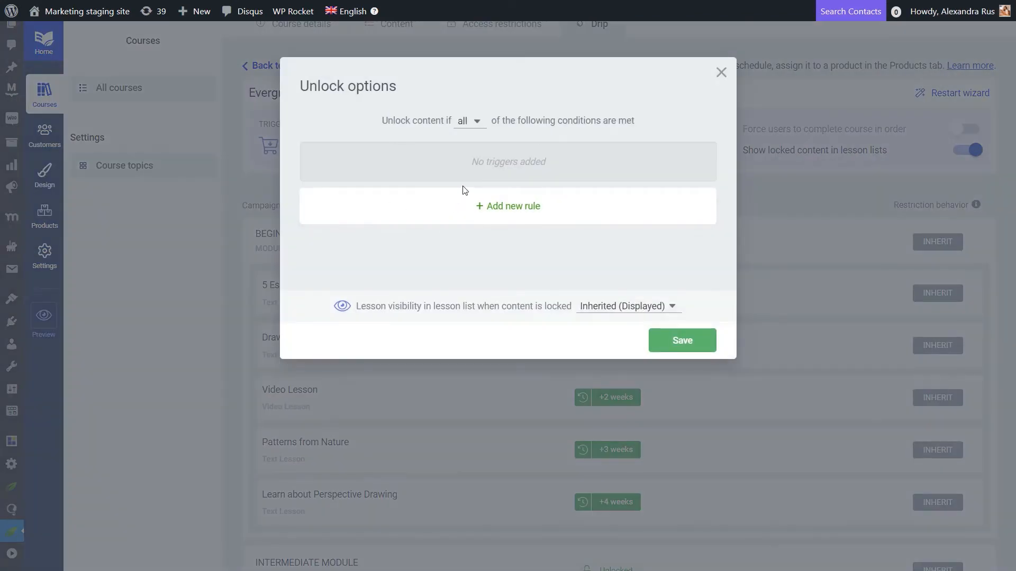
left_click(585, 209)
left_click(510, 189)
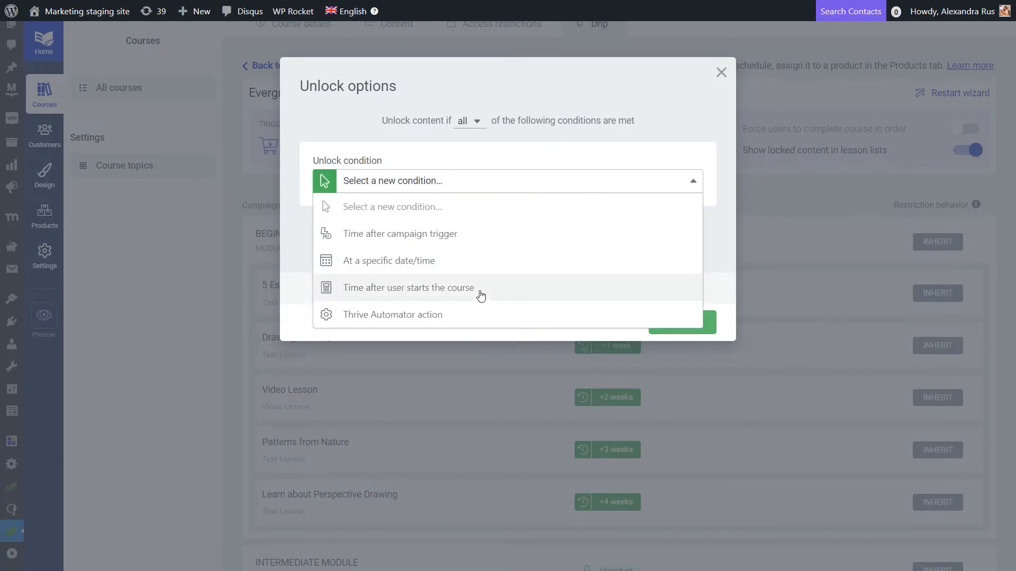
left_click(465, 317)
left_click(655, 237)
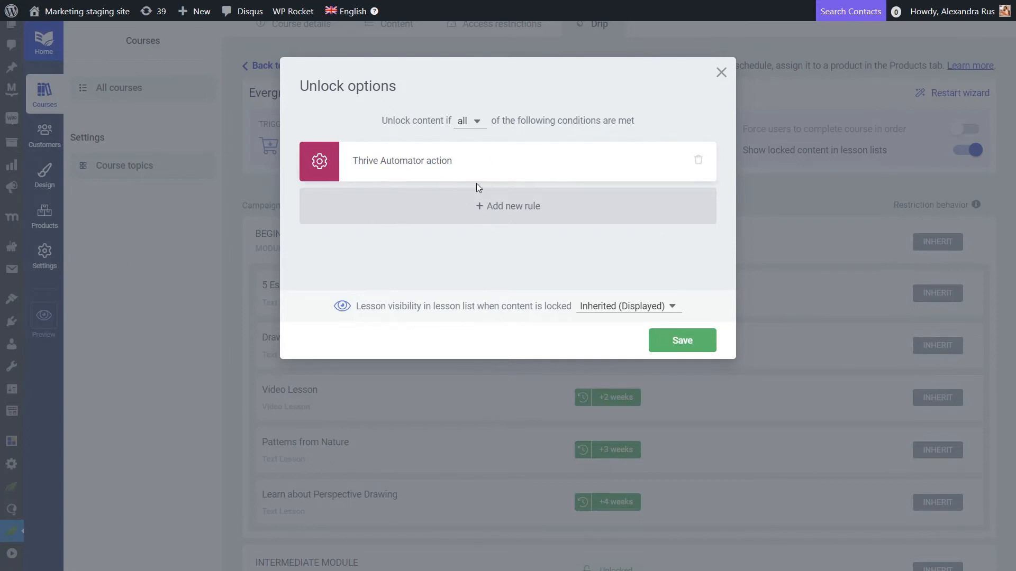
left_click(682, 341)
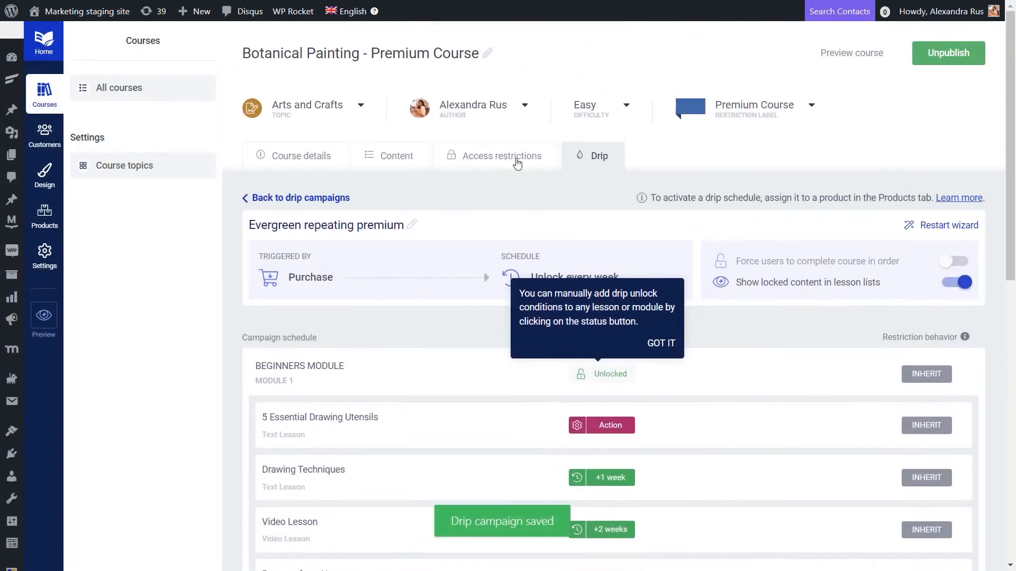
- Create a product based on this course, named "Botanical Painting - Premium Course"
left_click(479, 157)
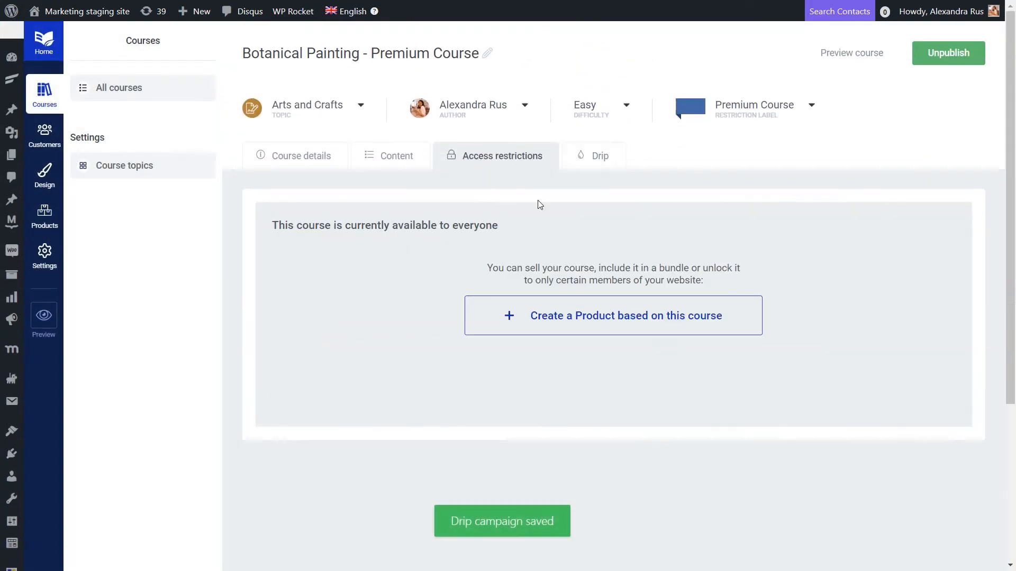
left_click(717, 315)
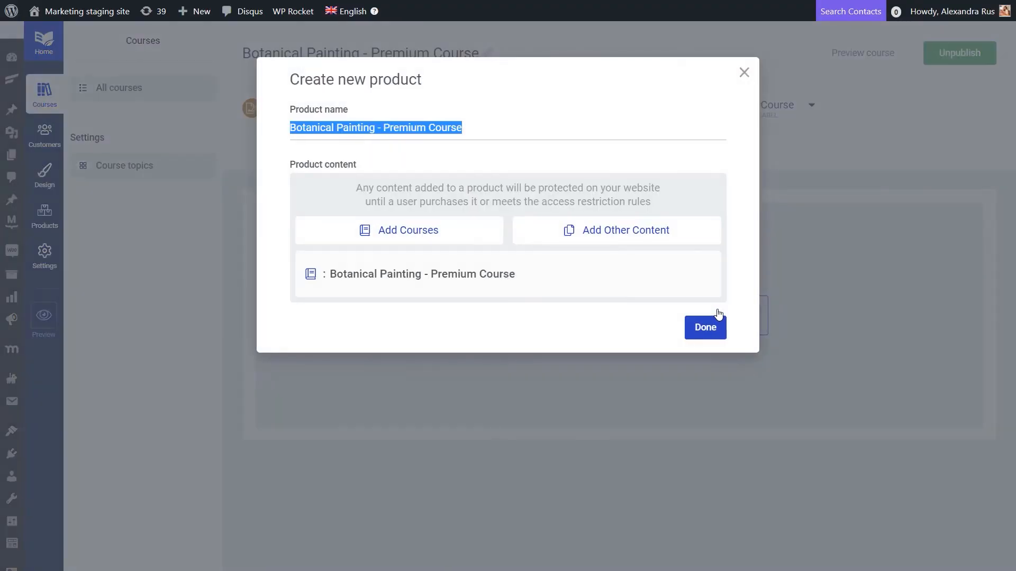
left_click(716, 339)
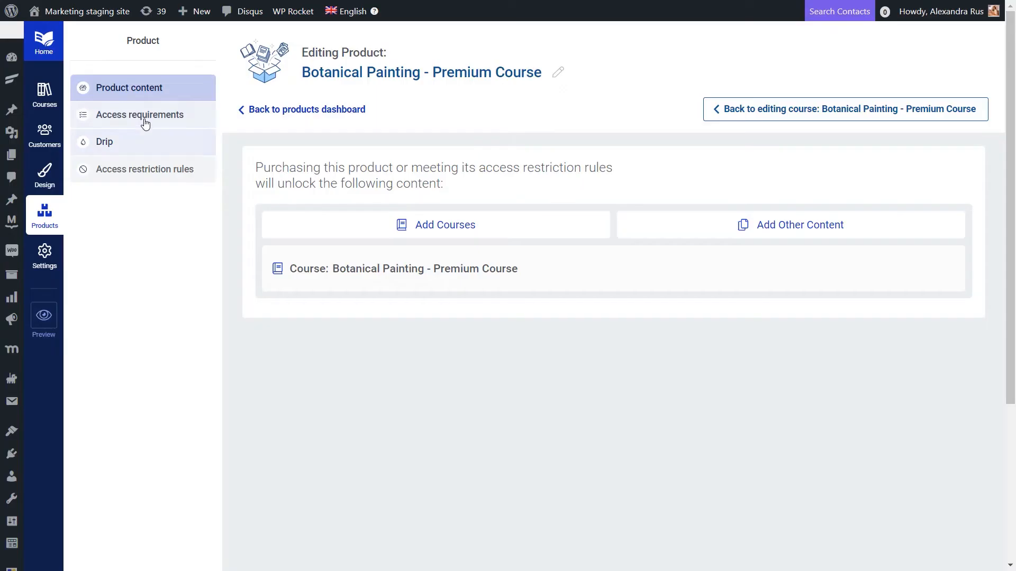
- Set the product's access requirement to purchase of the SendOwl product "Learn How to Doodle" and save the rule
left_click(144, 117)
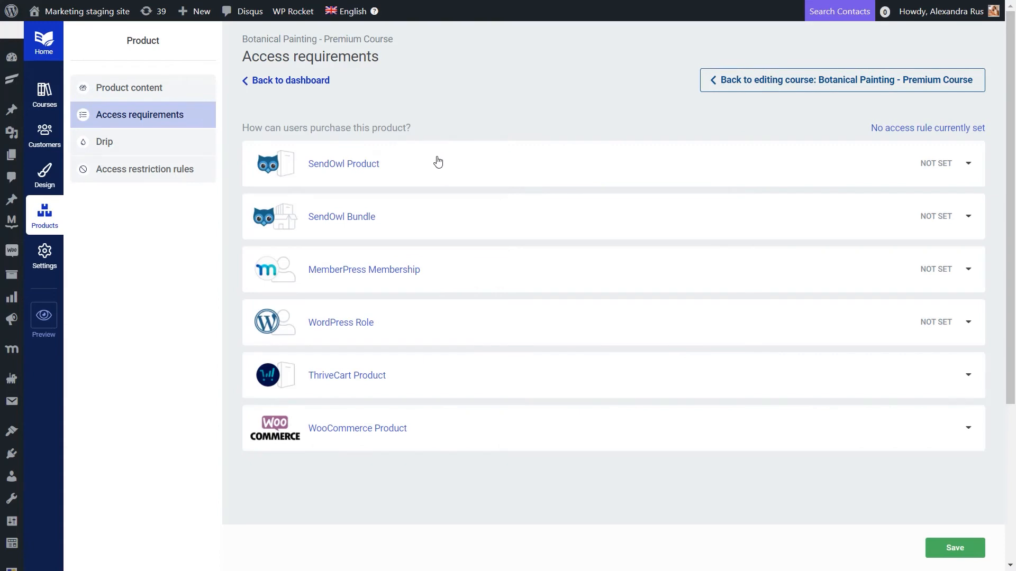
left_click(744, 169)
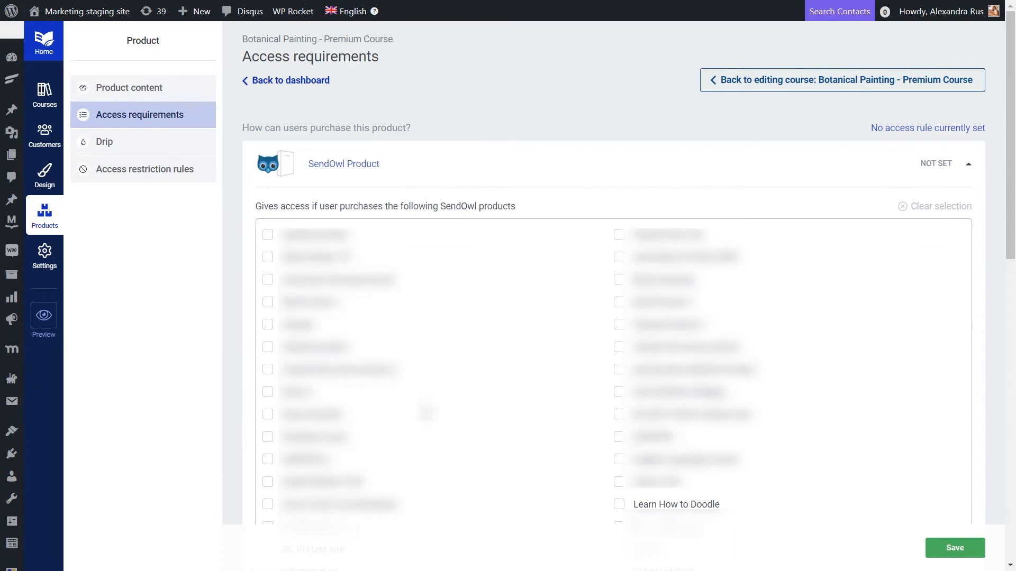
left_click(665, 505)
left_click(955, 548)
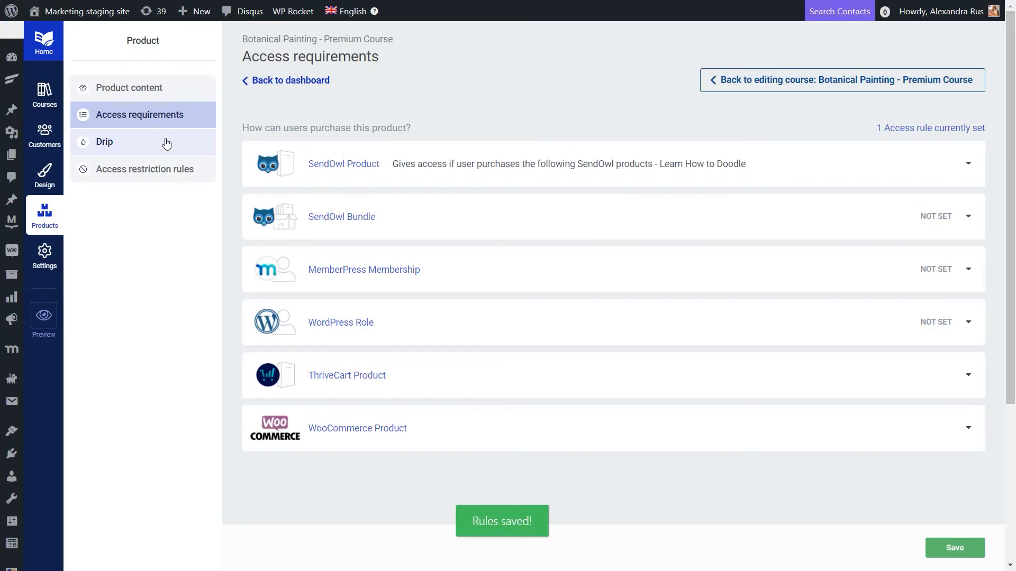
- Assign the "Evergreen repeating premium" drip schedule to the Botanical Painting course in this product
left_click(166, 143)
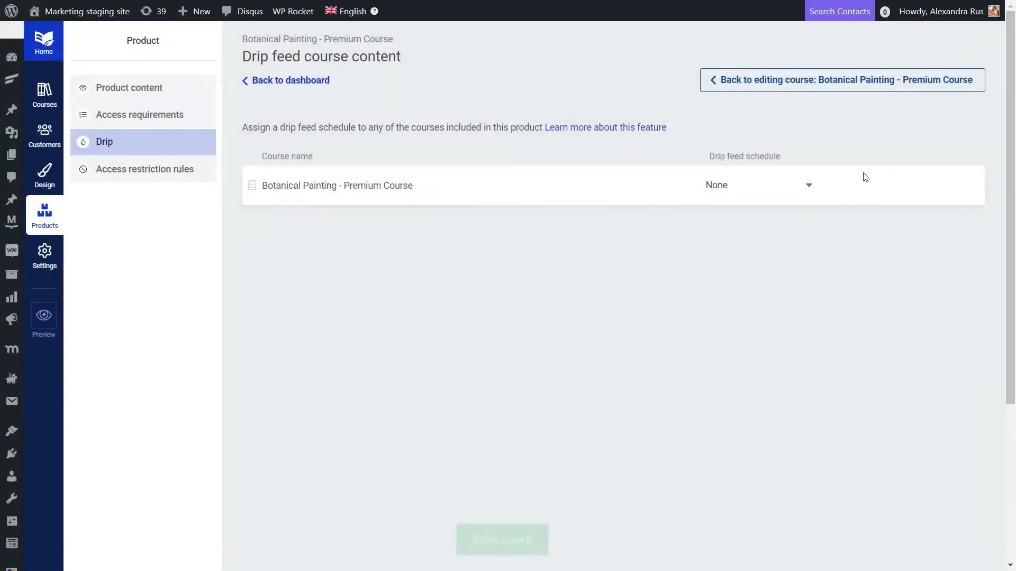
left_click(796, 188)
left_click(775, 237)
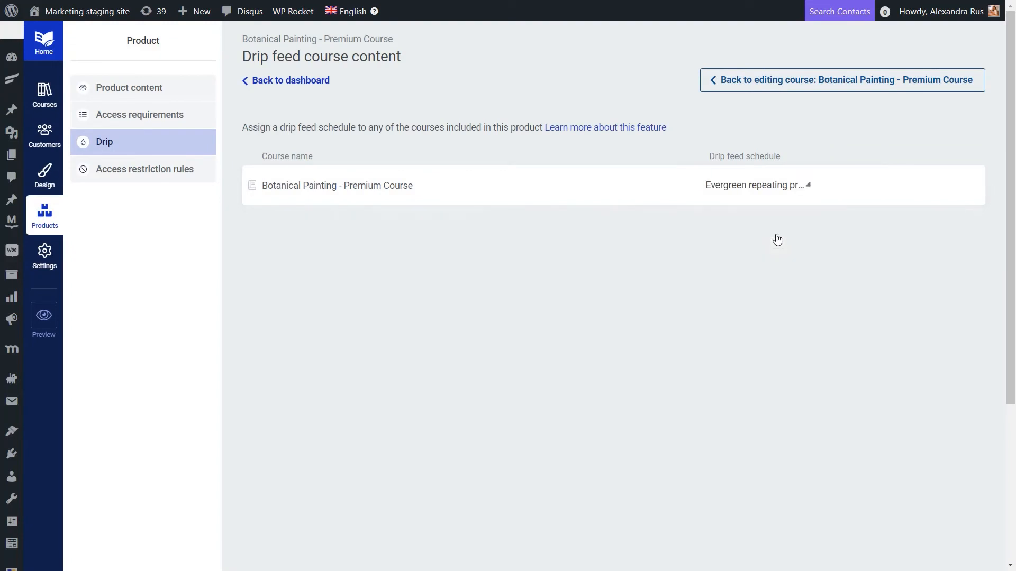
- Set the product's access restriction rule for users not logged in to redirect to the login & registration page
left_click(147, 173)
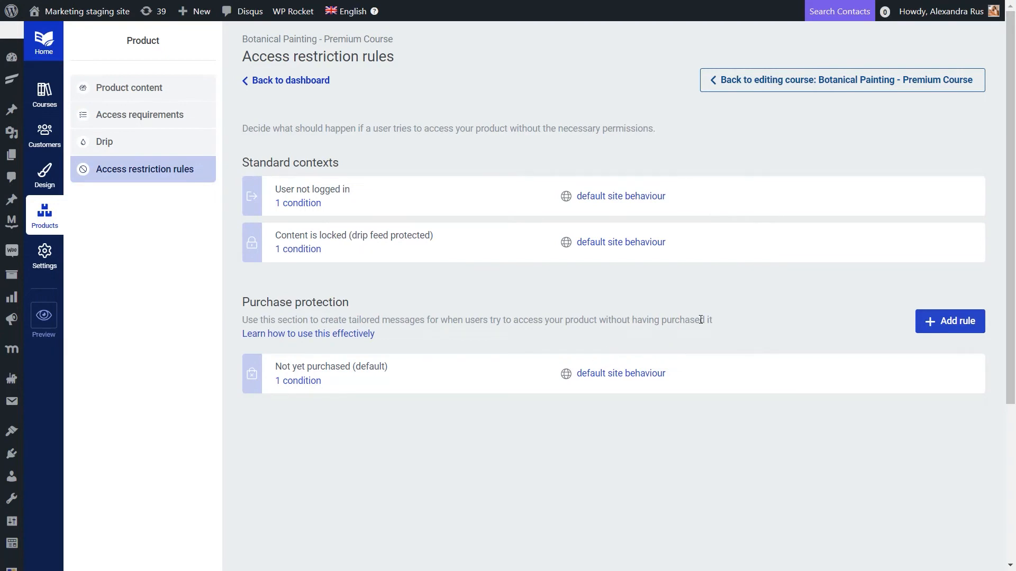
left_click(608, 196)
left_click(487, 111)
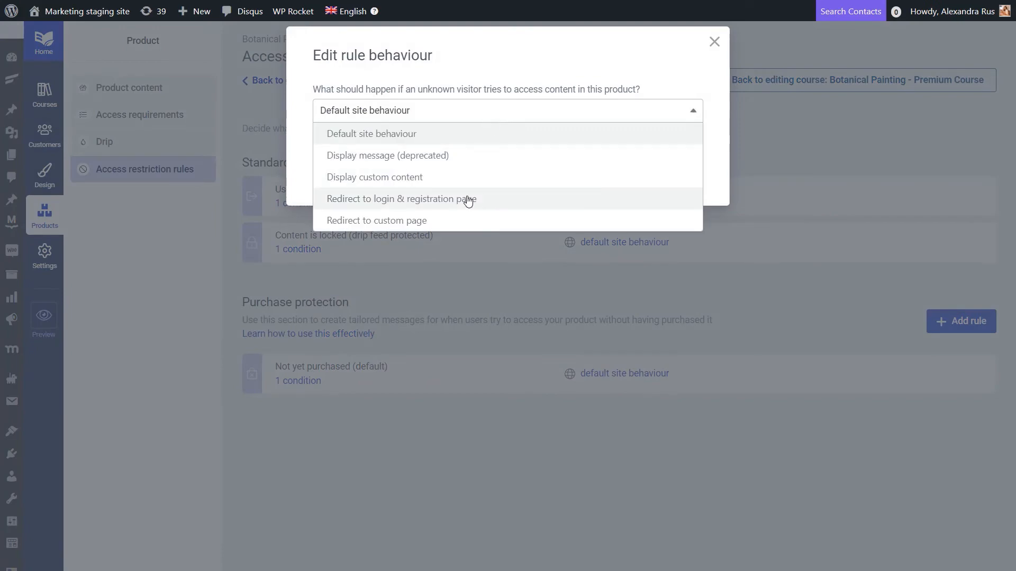
left_click(465, 200)
- Set drip-locked content to display custom content, and replace the restricted page's description with a button labelled "Buy the Course"
left_click(650, 242)
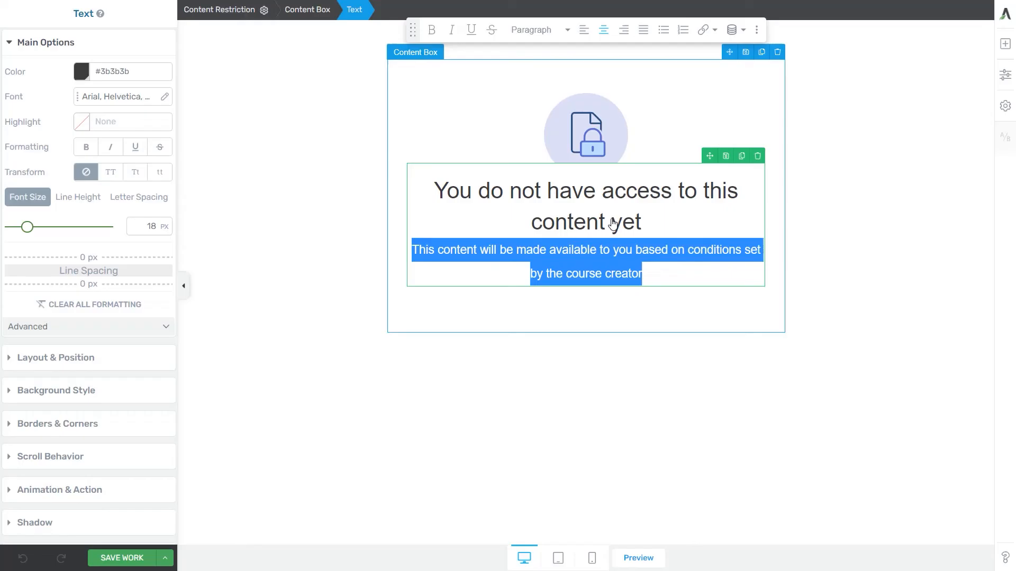
left_click(555, 295)
left_click(586, 294)
type("Buy the Course")
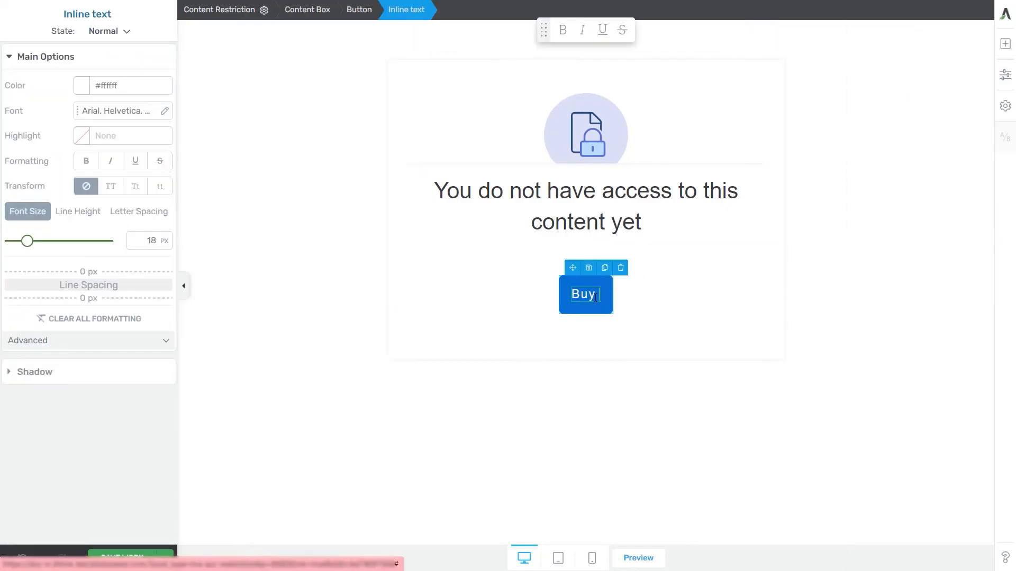
left_click(588, 311)
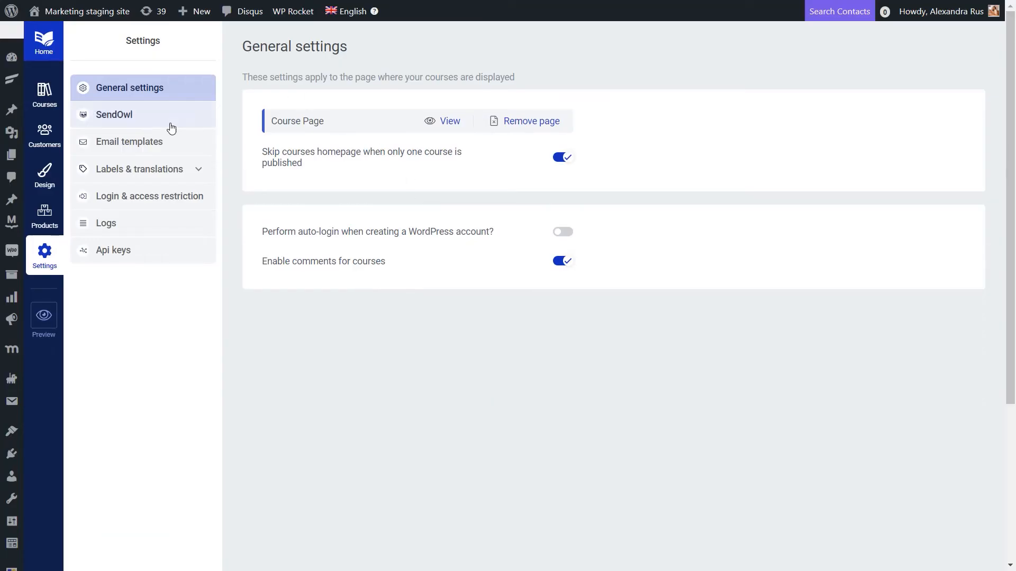
- Generate a SendOwl purchase link for the course's product in the SendOwl settings
left_click(156, 119)
left_click(322, 461)
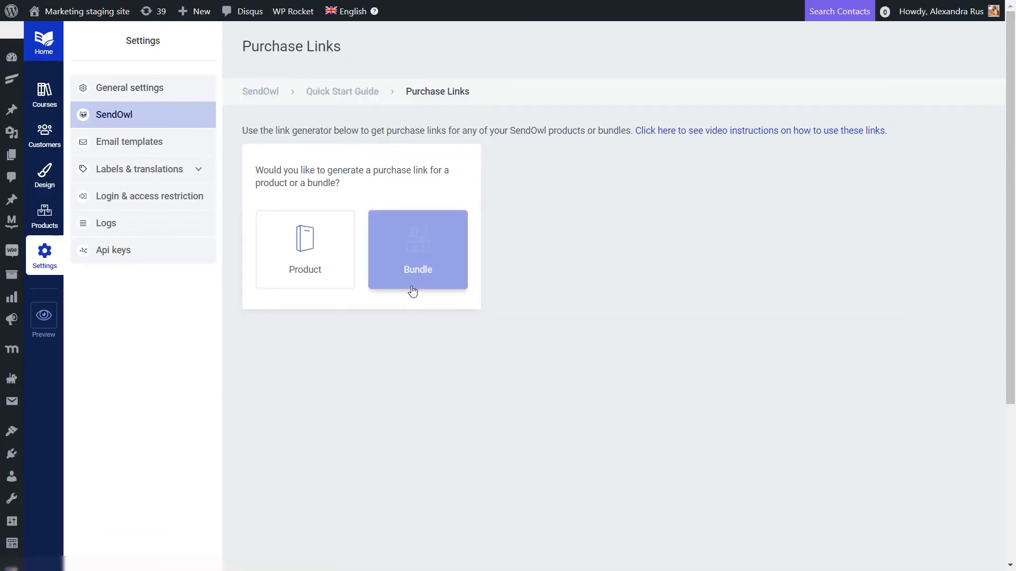
left_click(306, 259)
left_click(613, 169)
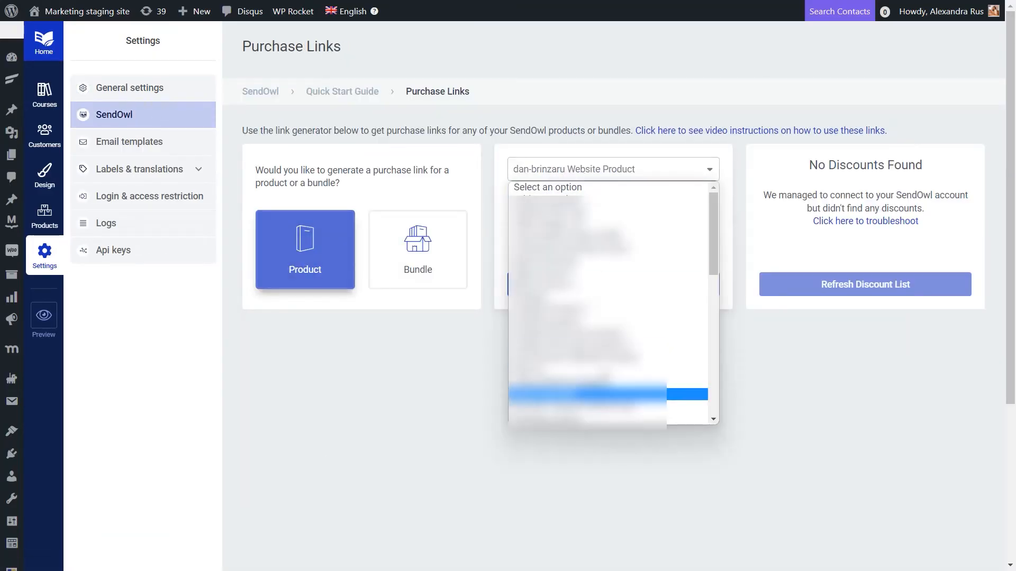
left_click(603, 394)
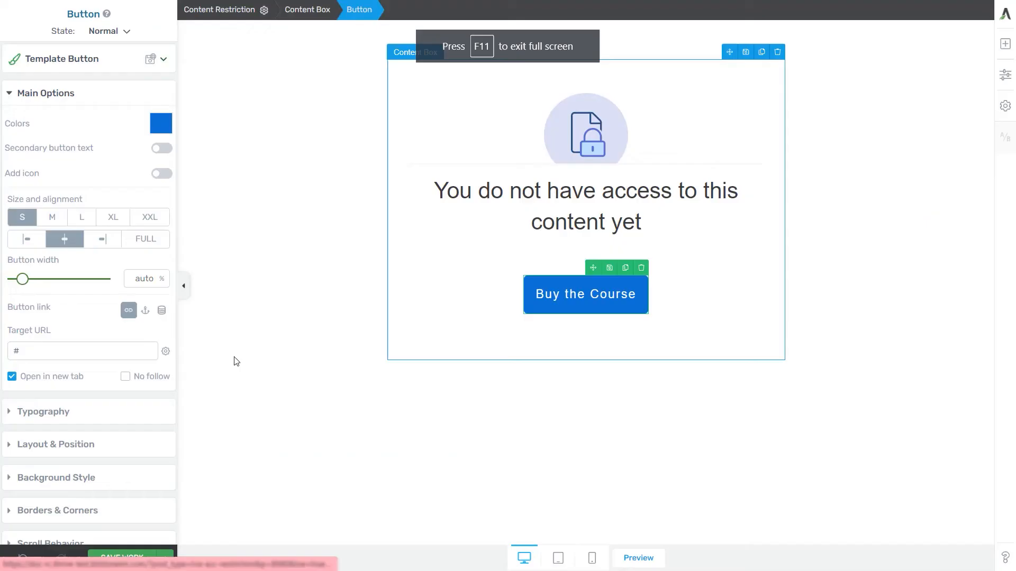
- Paste the purchase link as the "Buy the Course" button's target URL and save the drip-locked content rule
left_click(65, 351)
key("ctrl+v")
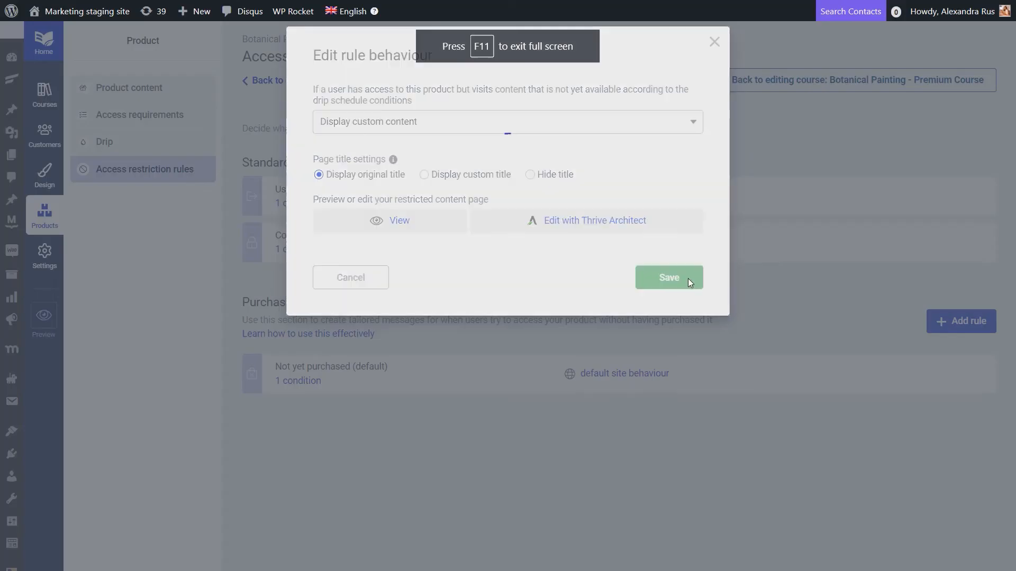
left_click(688, 279)
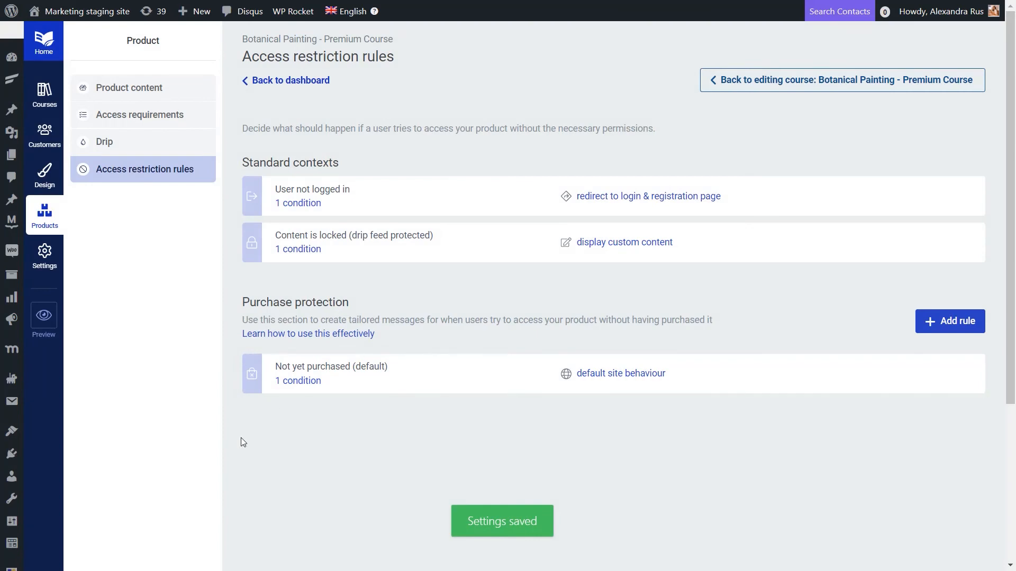
- Set the "Not yet purchased" rule to display custom content with its buy button linked to the Login & registration page, and save it
left_click(614, 374)
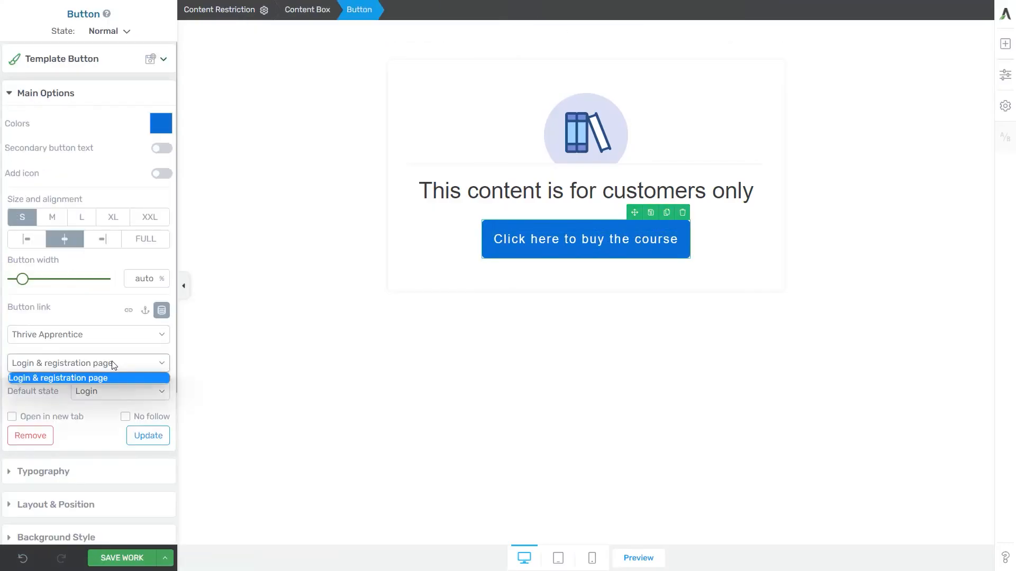
left_click(112, 378)
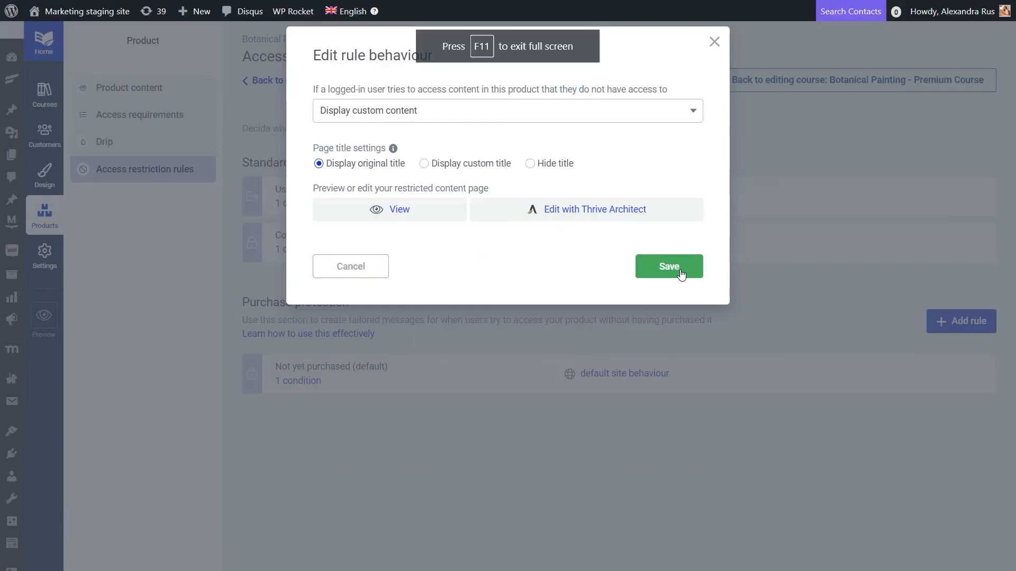
left_click(669, 267)
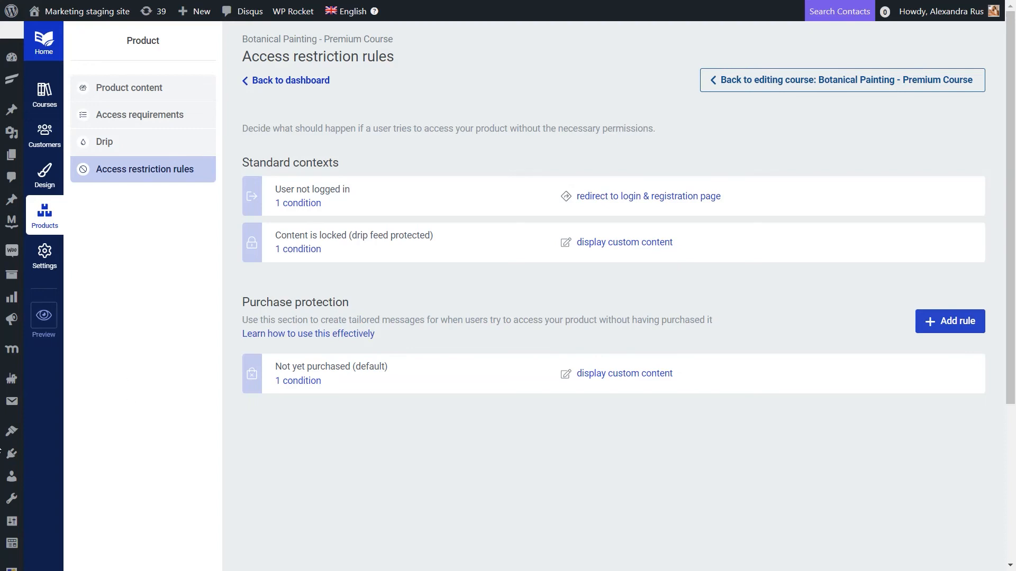
- Switch to Thrive Automator and start a new automation
scroll(56, 446, "down", 5)
mouse_move(12, 437)
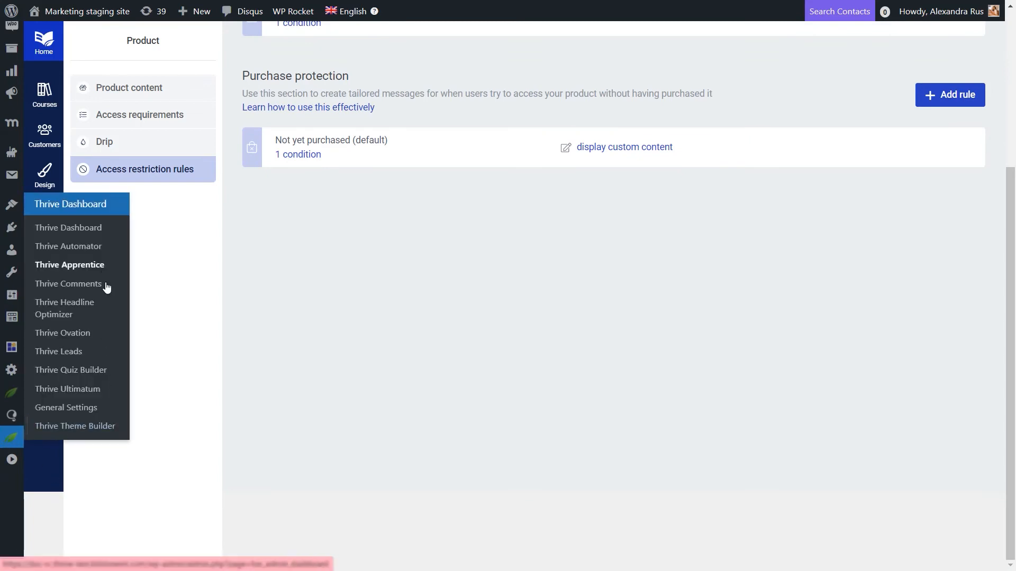
left_click(91, 247)
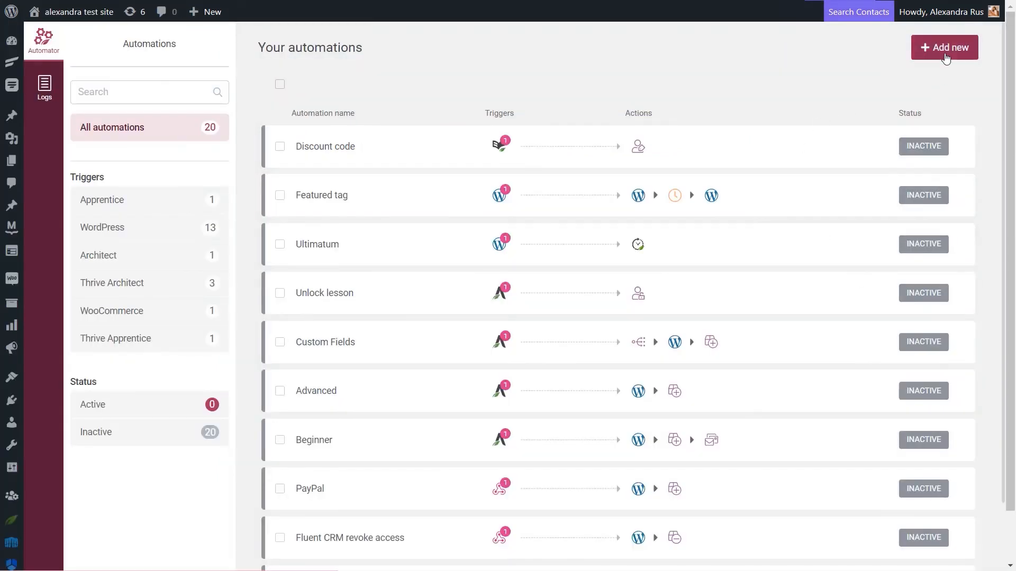
left_click(946, 57)
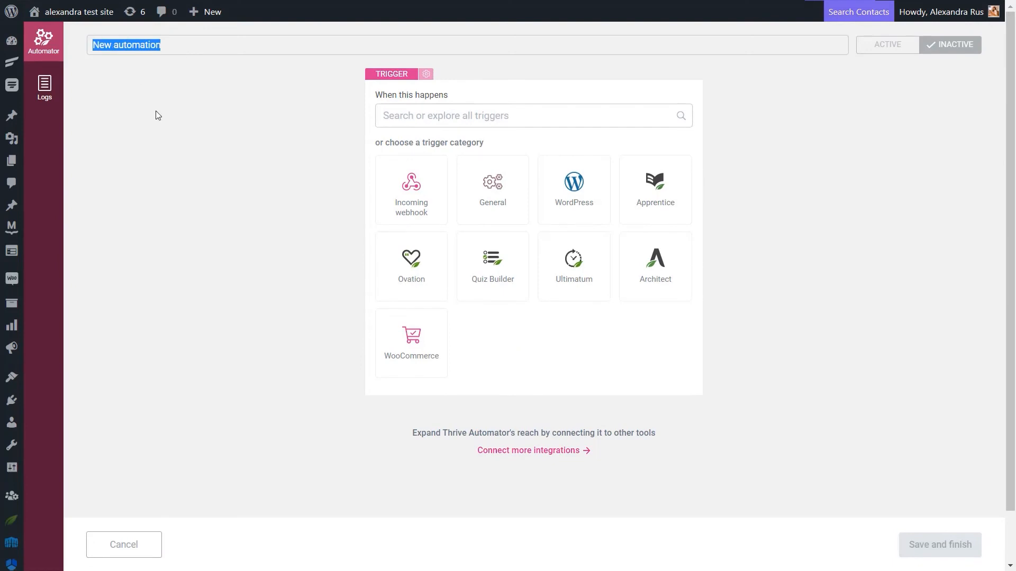
- Name the automation "My Premium Course" and set its trigger to the Apprentice event "User receives access to a product"
type("My Premium ")
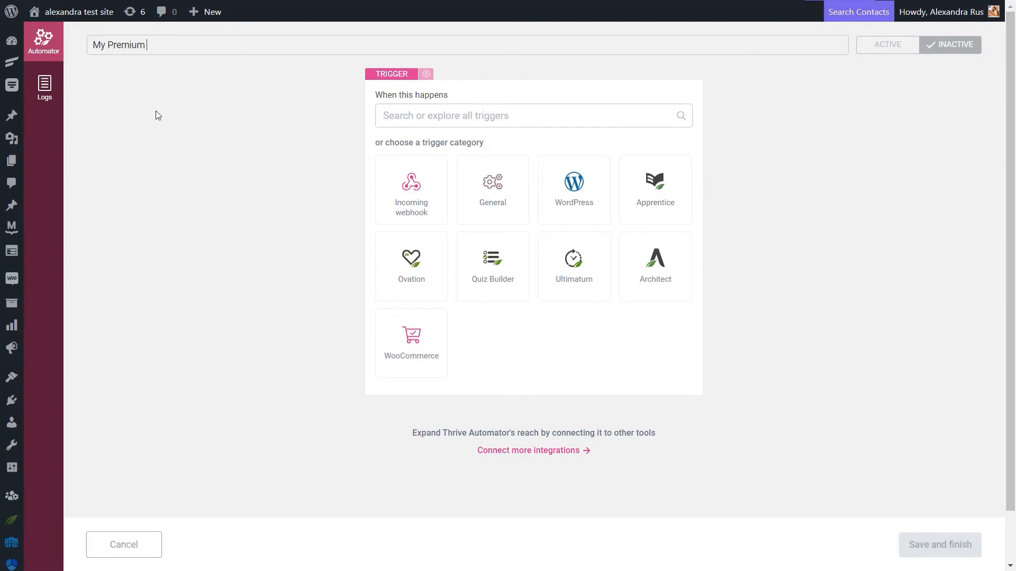
type("Course")
left_click(864, 188)
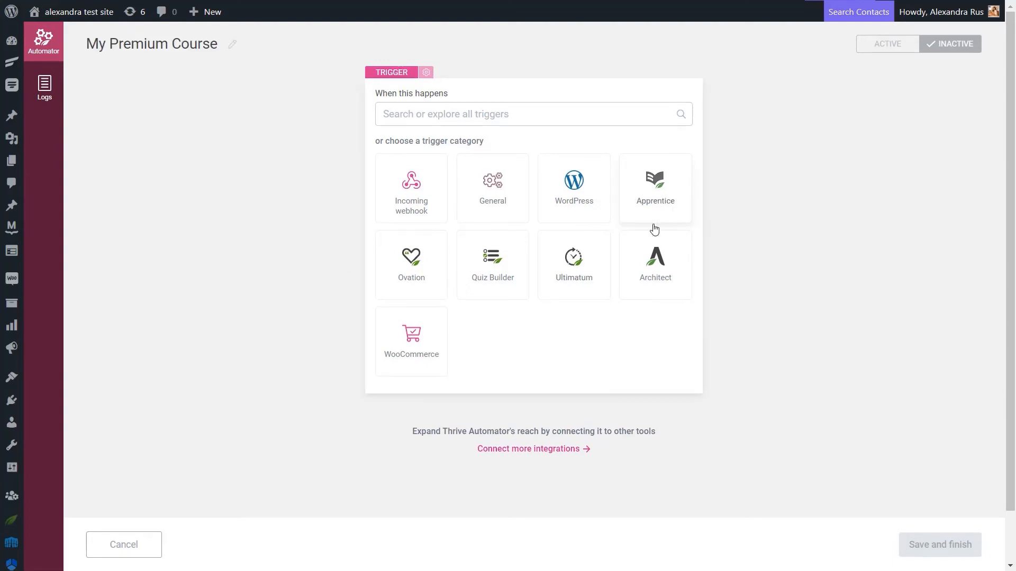
left_click(656, 200)
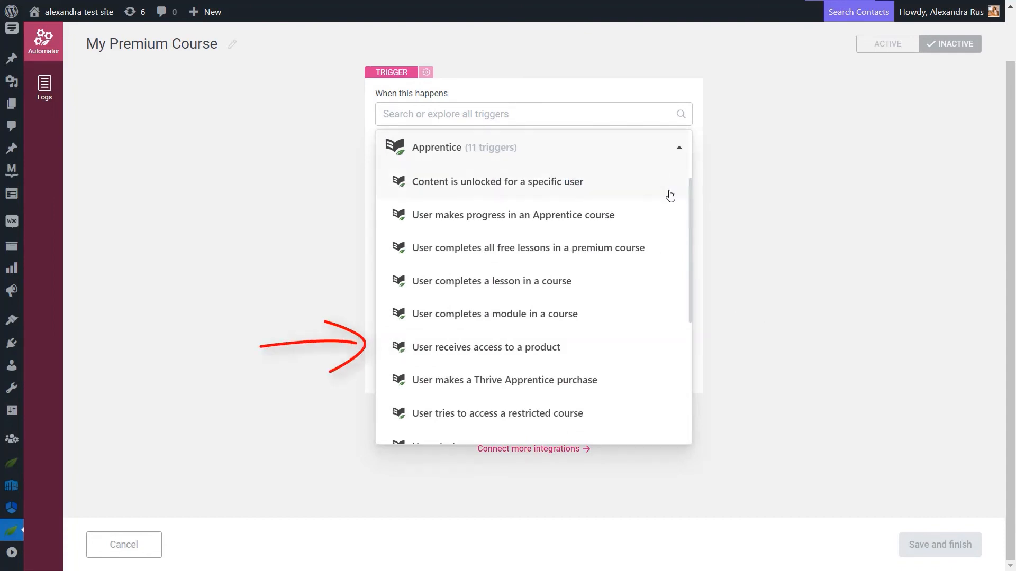
left_click(561, 354)
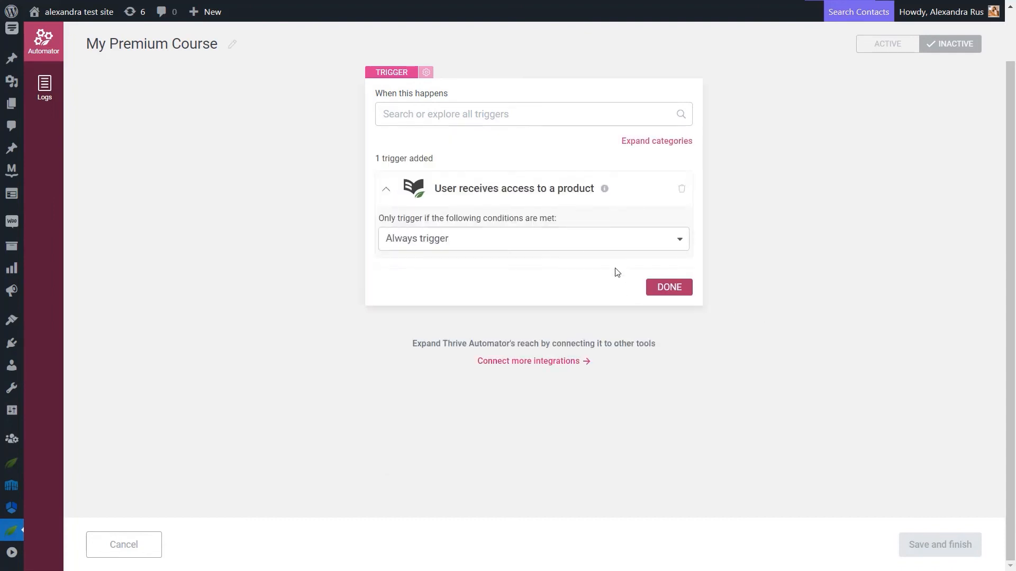
- Restrict the trigger to a product title that is any of the following: Digital Illustration Course, and finish the trigger
left_click(631, 242)
scroll(532, 353, "down", 1)
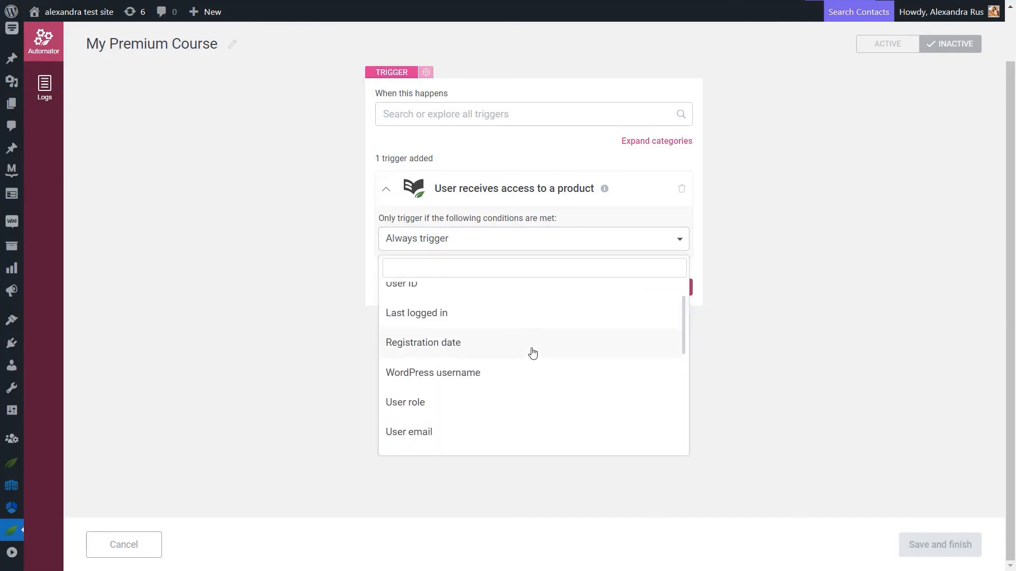
scroll(532, 353, "down", 4)
left_click(464, 424)
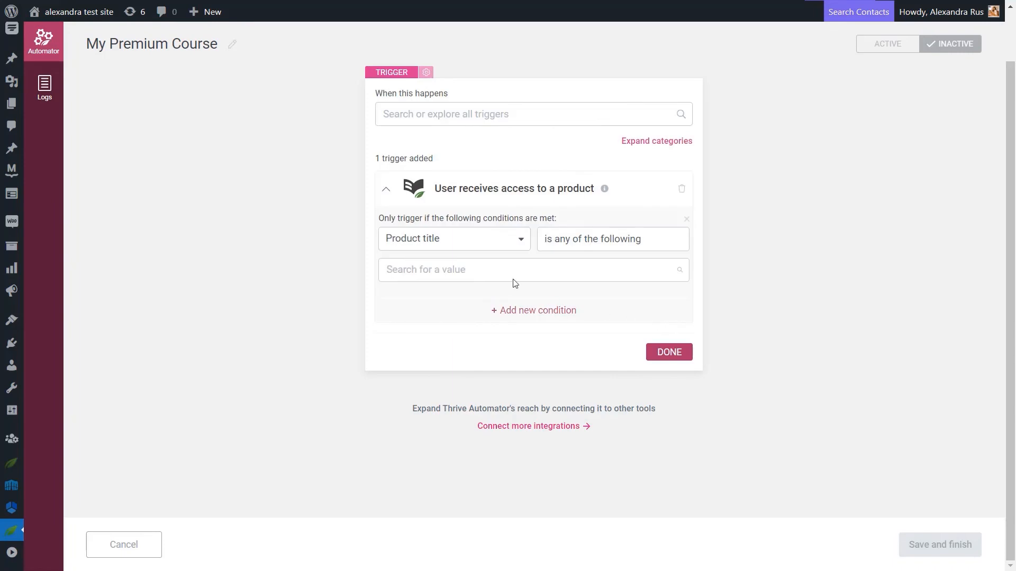
left_click(513, 279)
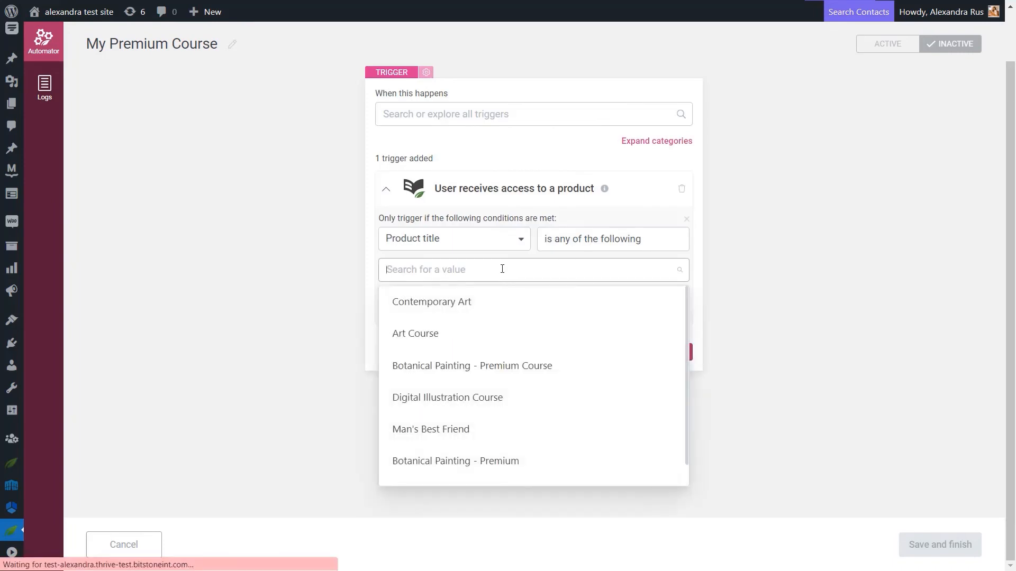
left_click(485, 403)
left_click(671, 387)
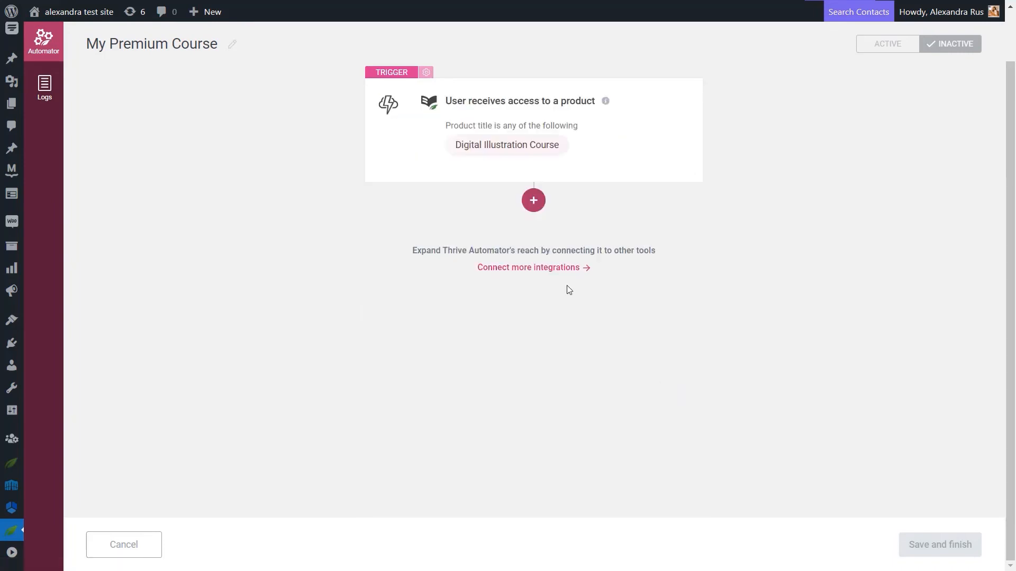
- Add the Apprentice action "Unlock content for specific user" for the lesson "5 Essential Drawing Utensils" and finish the action
left_click(535, 206)
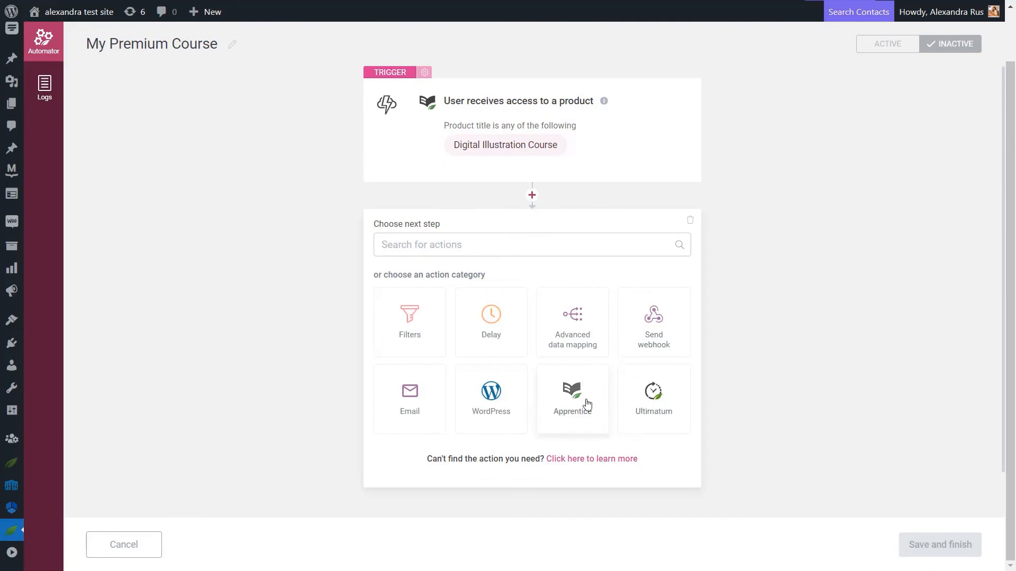
left_click(588, 404)
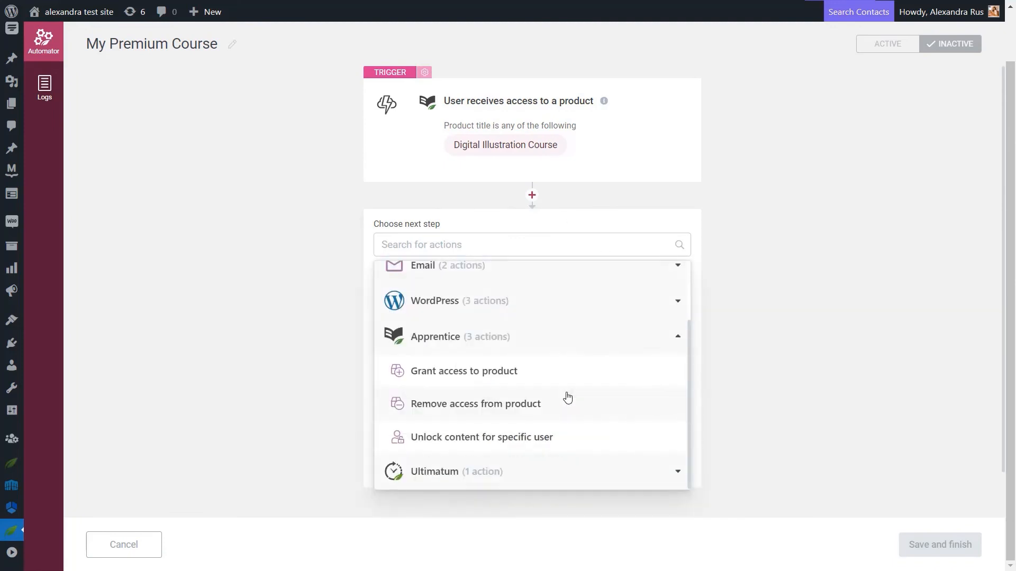
left_click(536, 437)
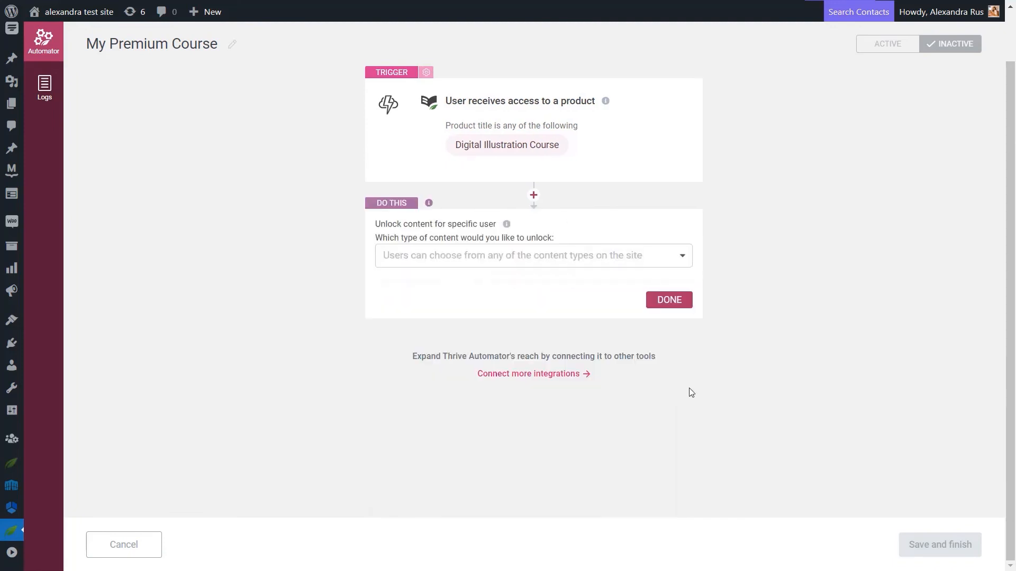
left_click(530, 260)
left_click(433, 357)
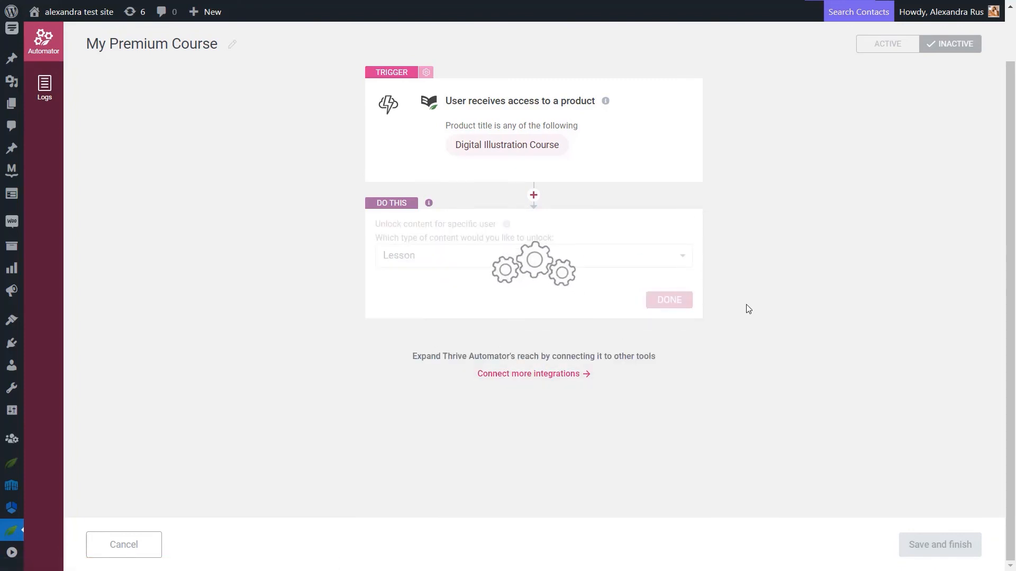
left_click(477, 295)
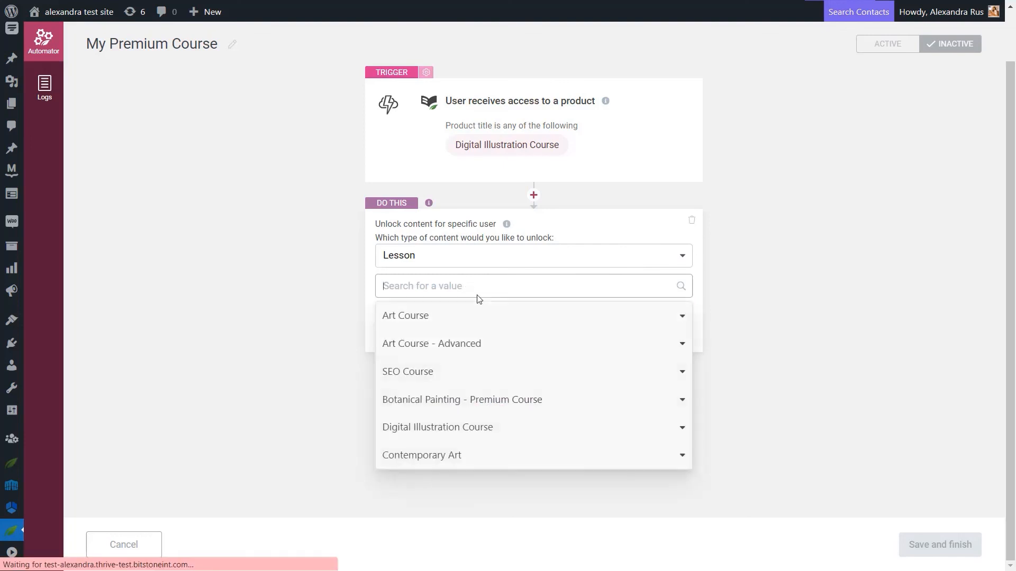
type("5 ess")
left_click(472, 345)
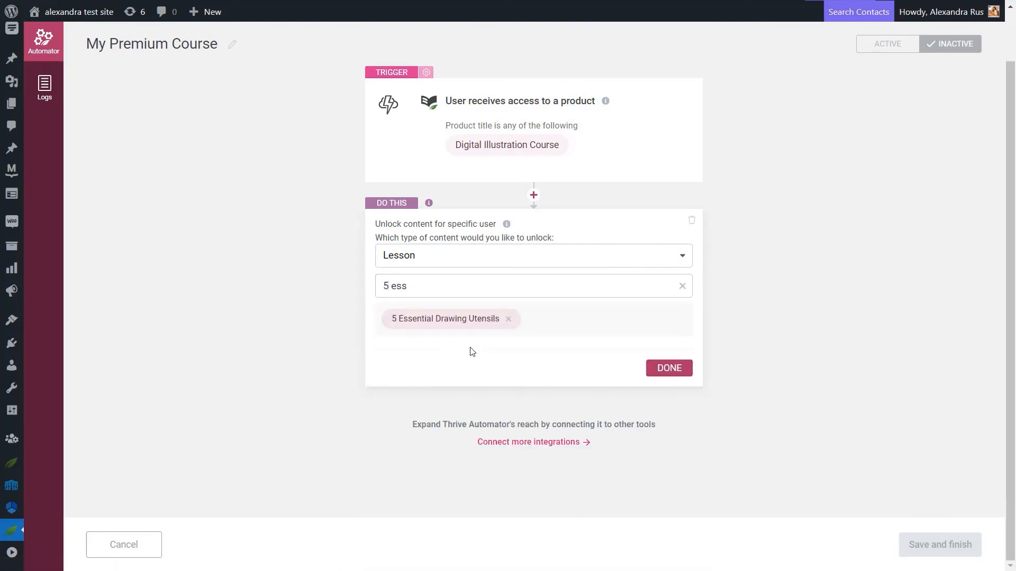
left_click(670, 368)
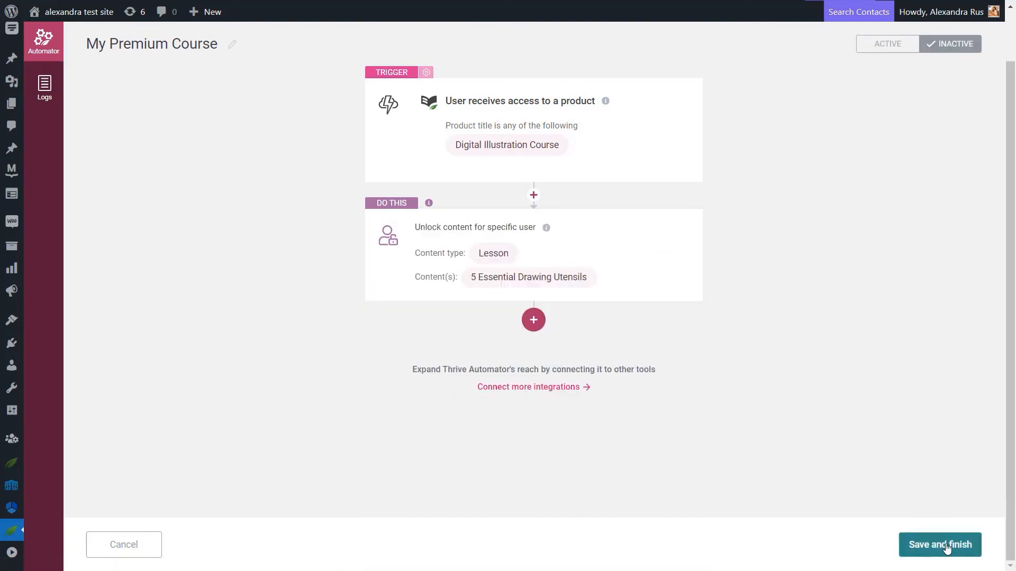
- Set the automation to active and save it
left_click(892, 46)
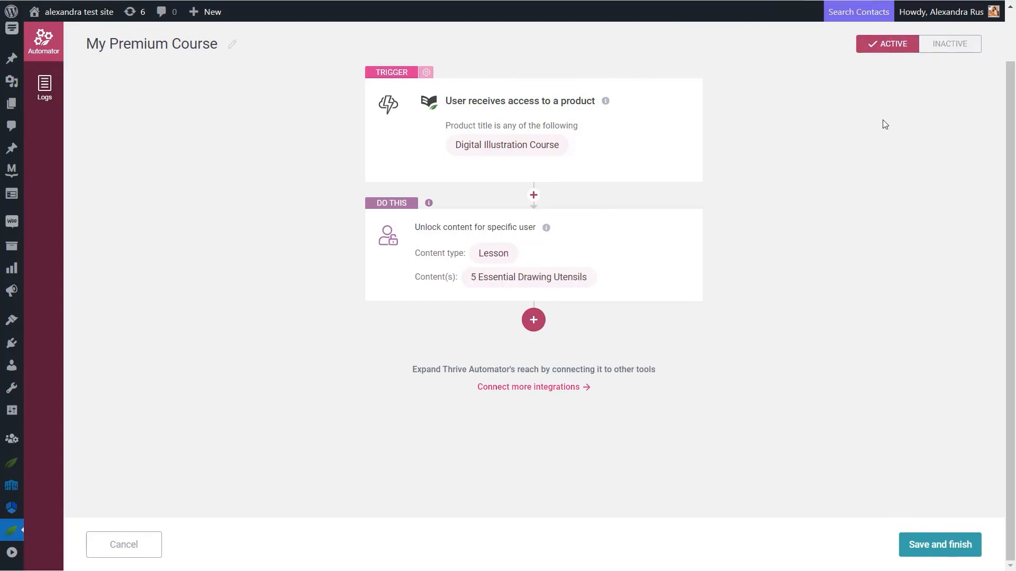
left_click(936, 544)
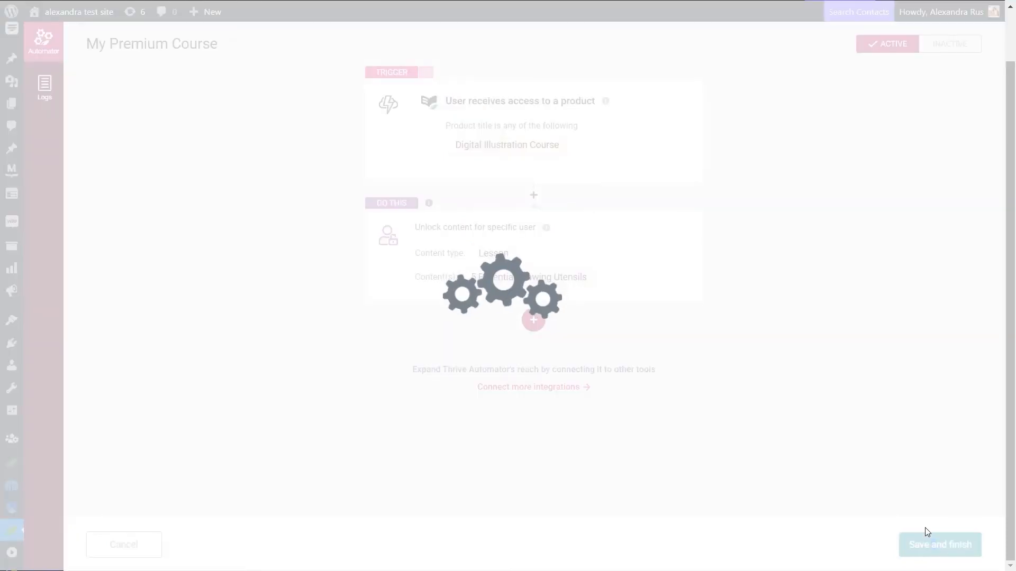